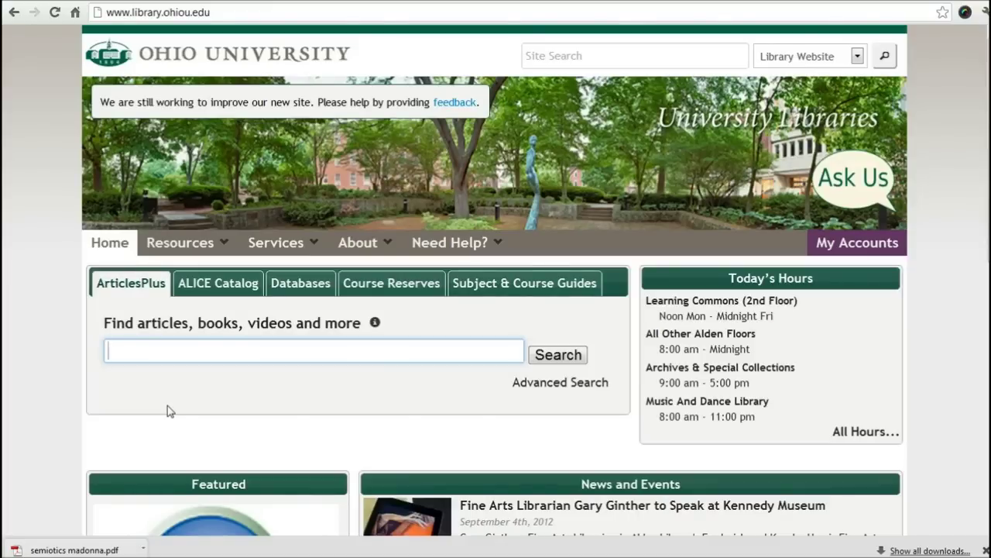
Search ArticlesPlus for "plagiarism" from the library home page
left_click(230, 14)
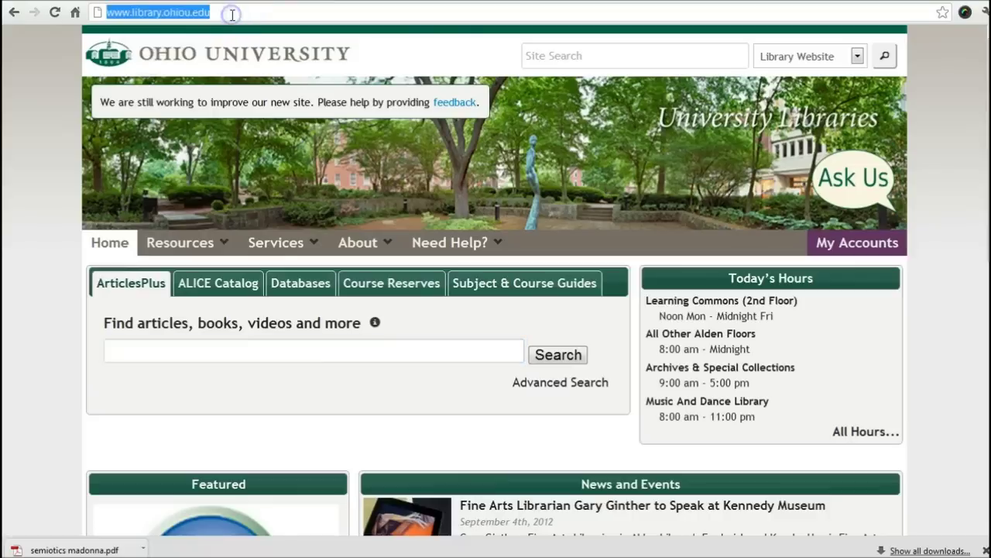
left_click(129, 349)
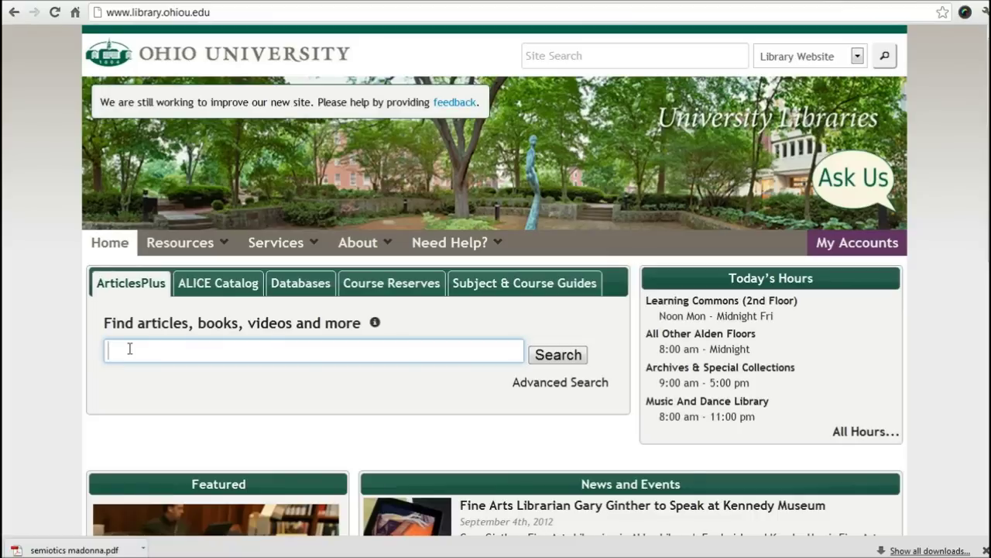
type("pla")
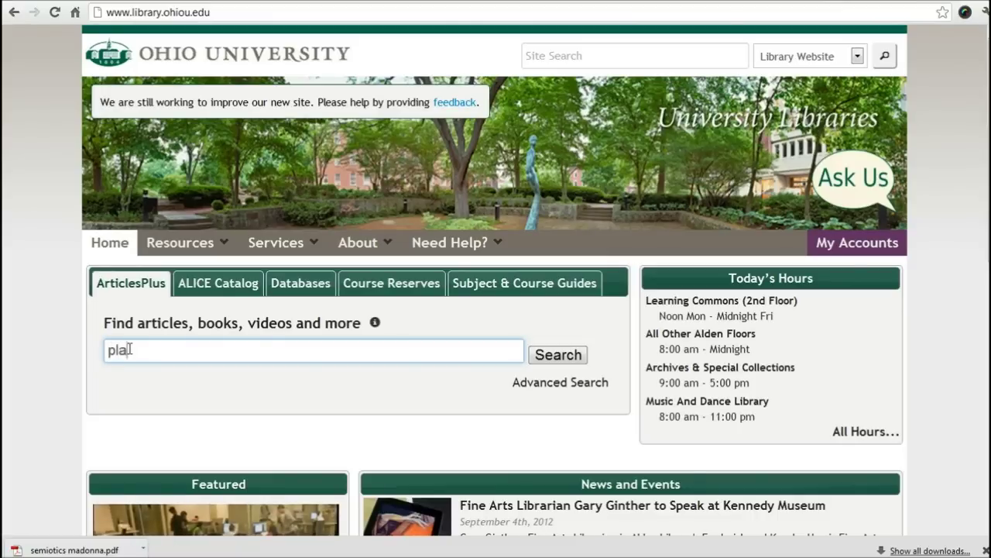
type("giarism")
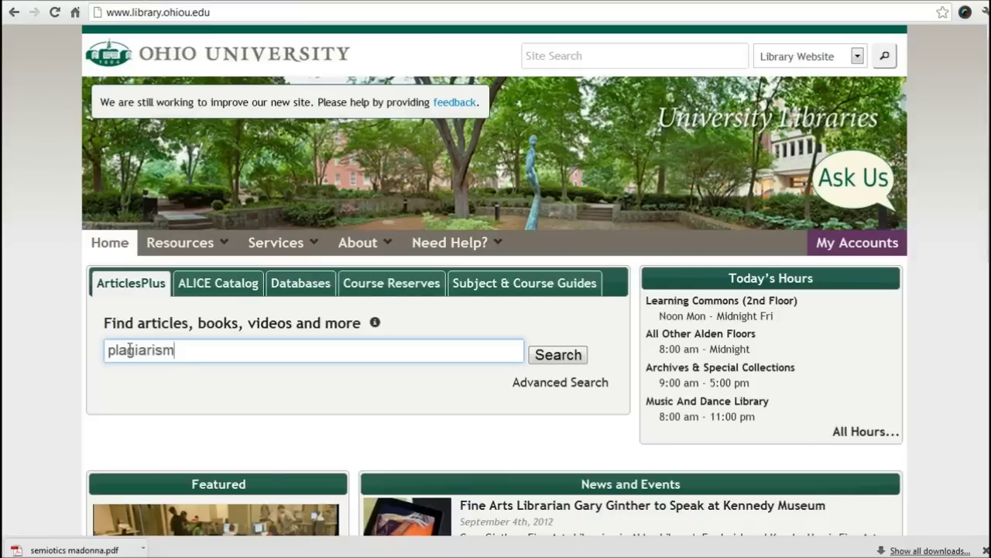
key("Return")
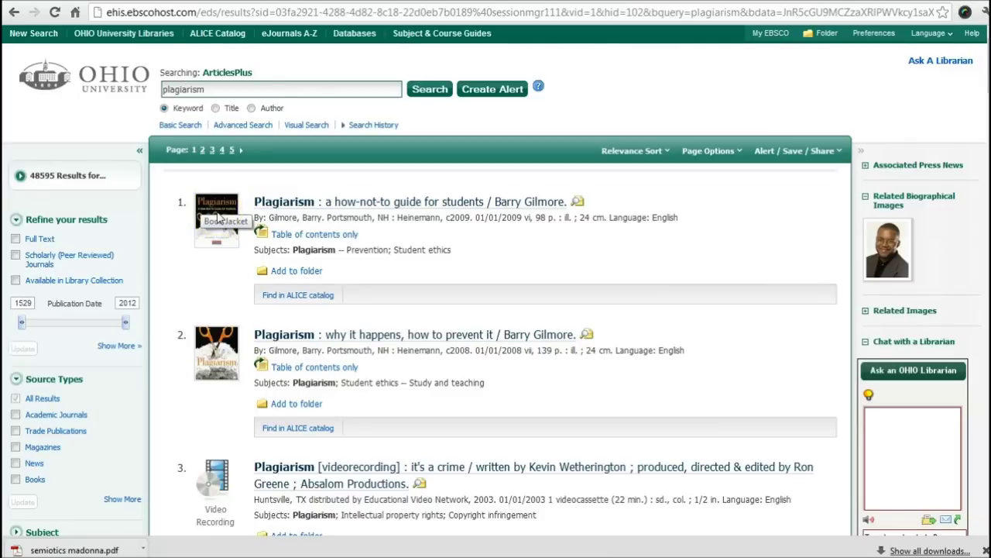
Look through the source formats in the result list and narrow the search to "plagiarism and cheating"
scroll(220, 502, "down", 6)
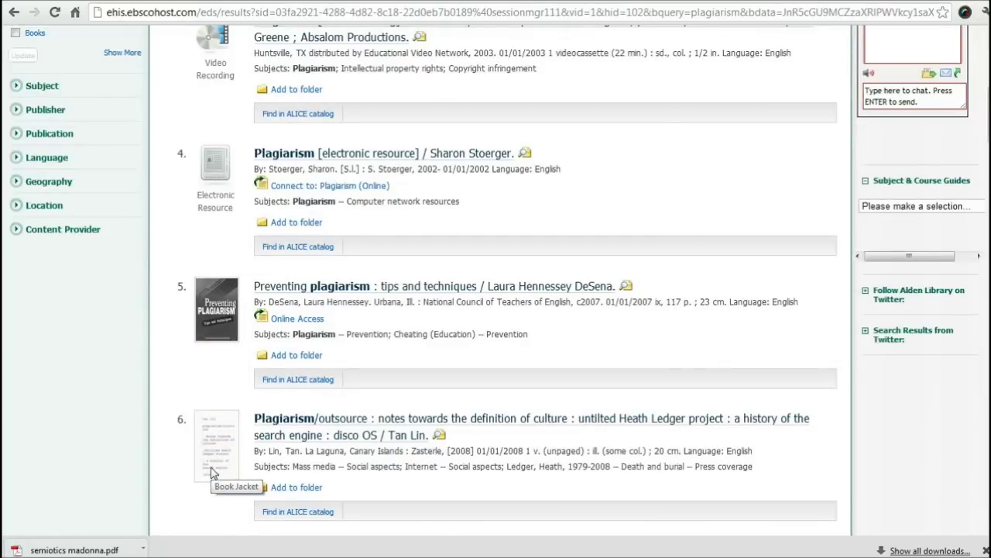
scroll(214, 473, "down", 6)
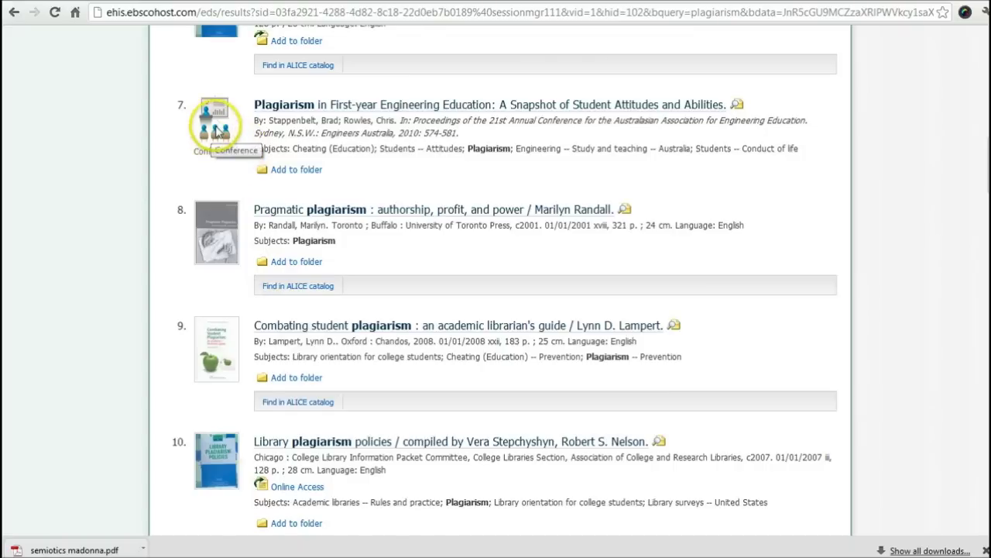
scroll(218, 132, "down", 6)
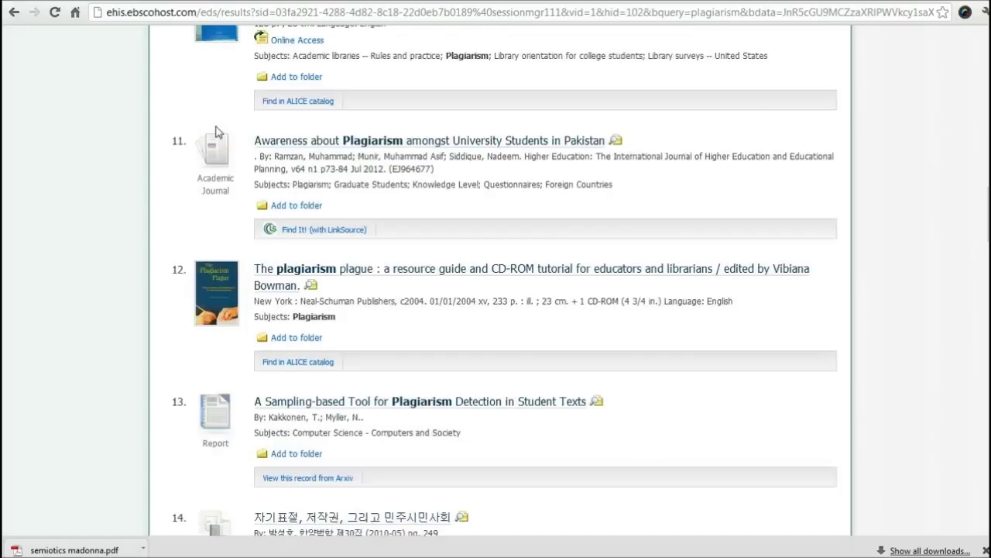
key("Home")
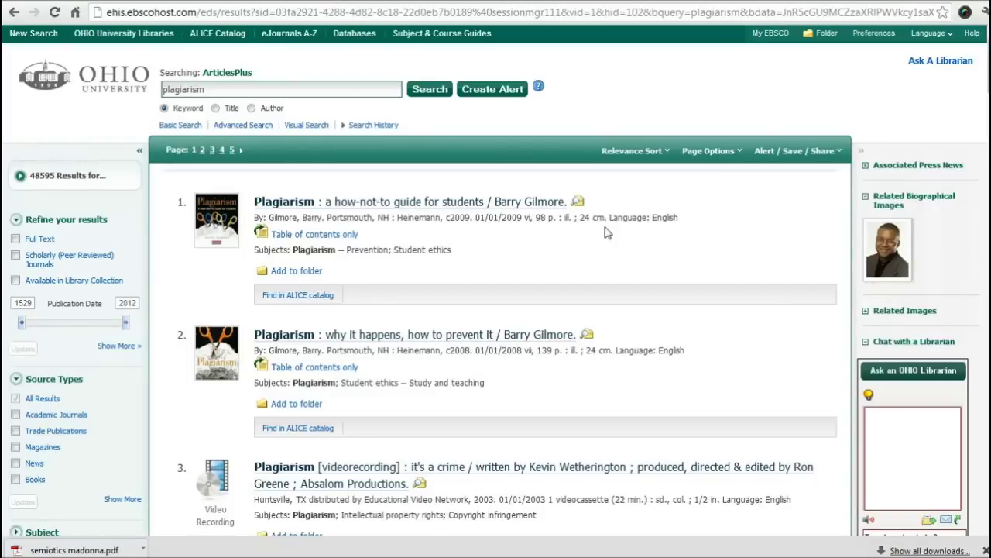
left_click(223, 91)
type("and")
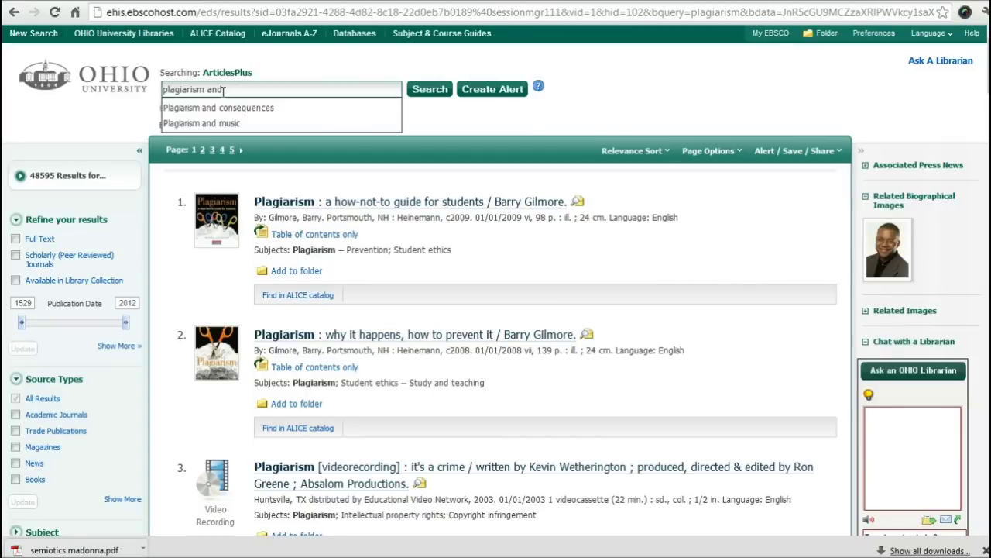
type("cheating")
key("Return")
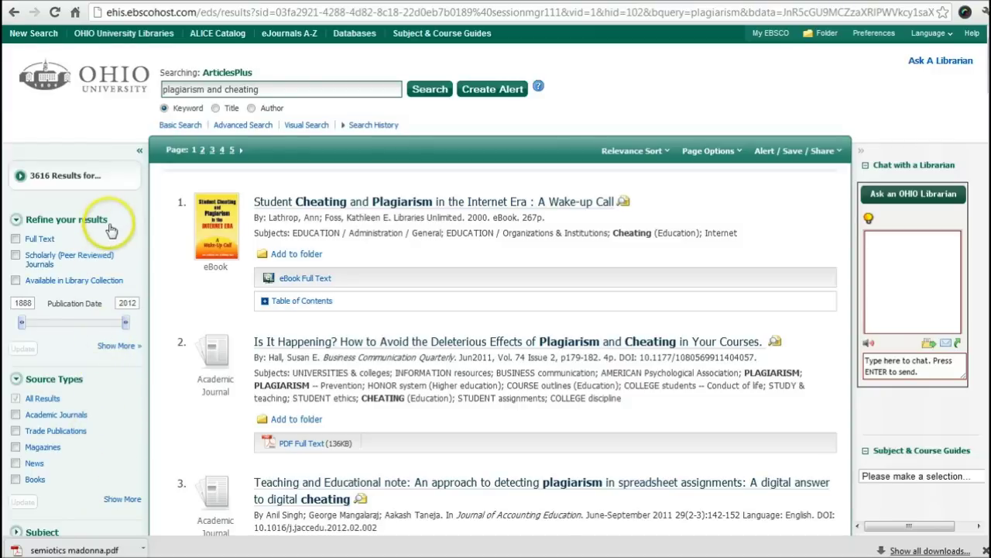
Limit the results to Full Text and to the Academic Journals source type
left_click(15, 241)
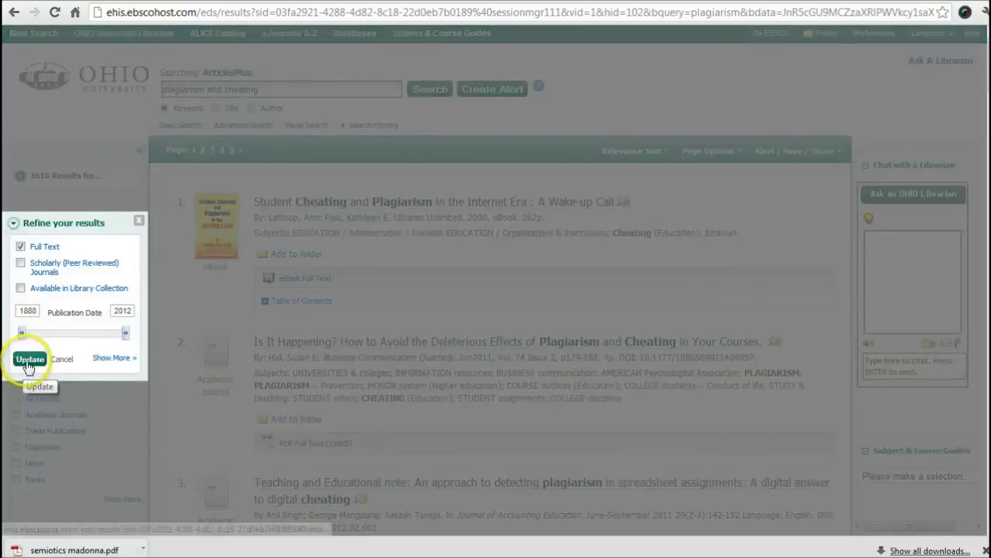
left_click(29, 359)
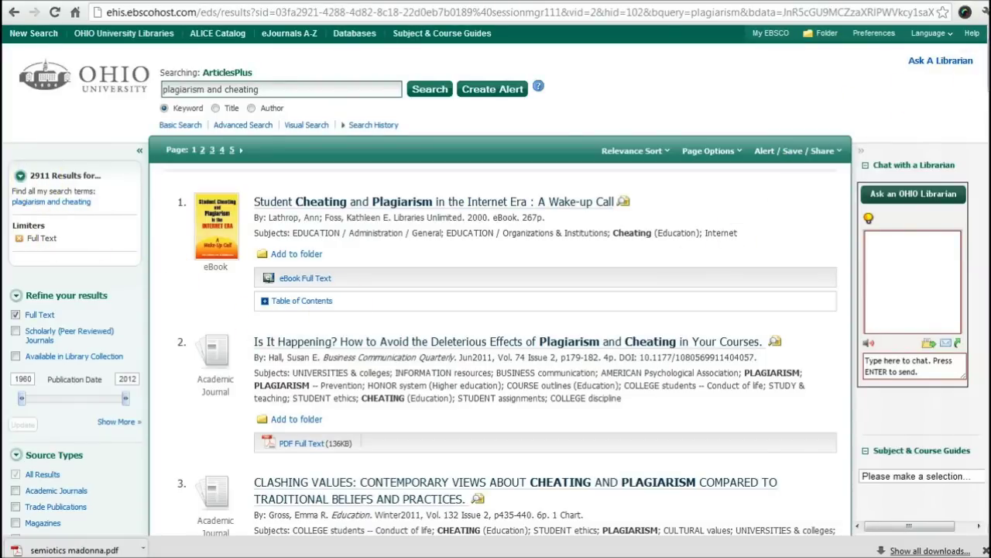
scroll(989, 70, "down", 3)
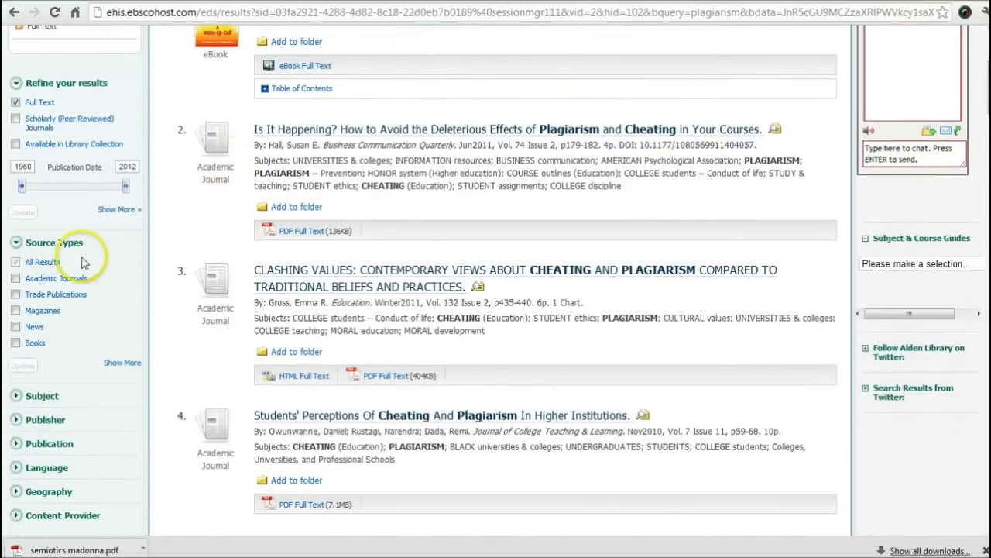
left_click(16, 279)
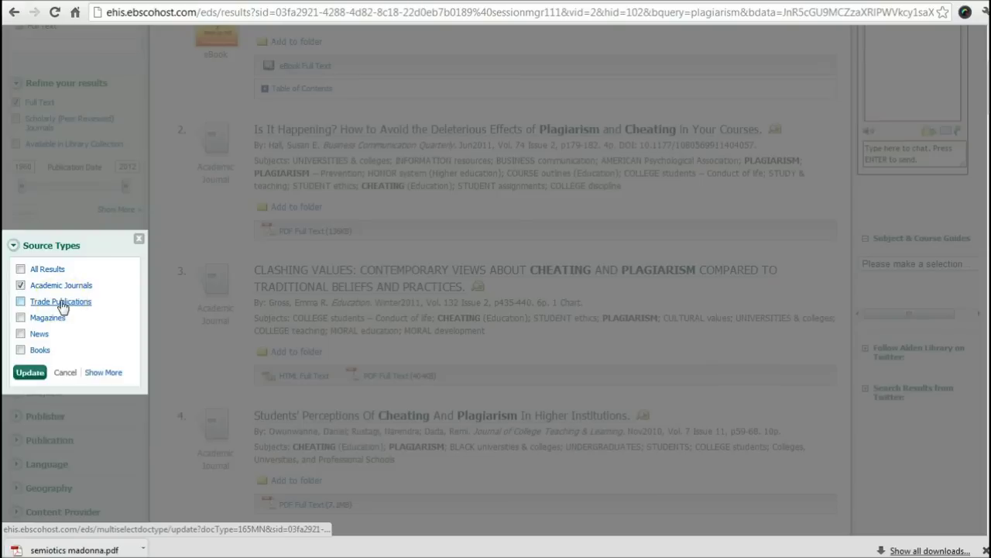
left_click(30, 373)
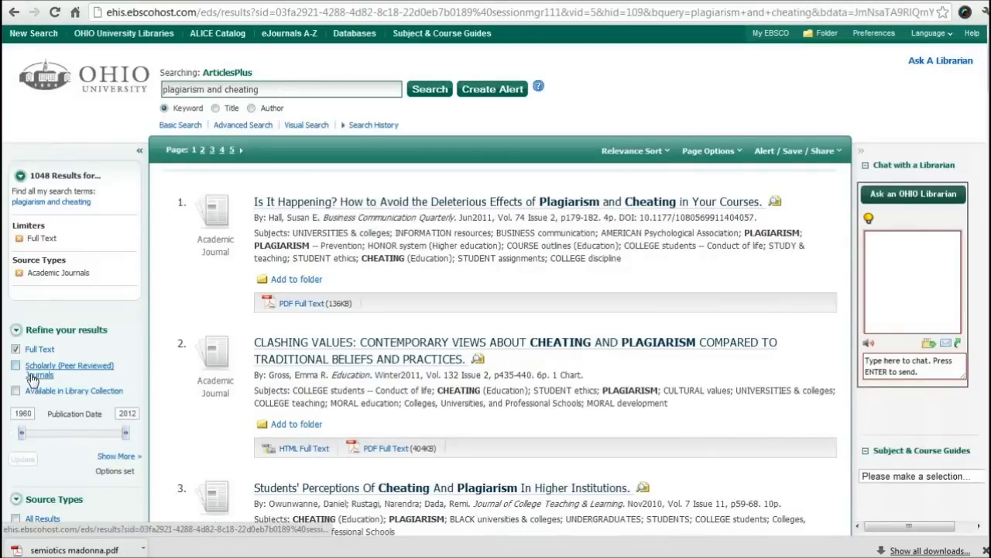
left_click(72, 443)
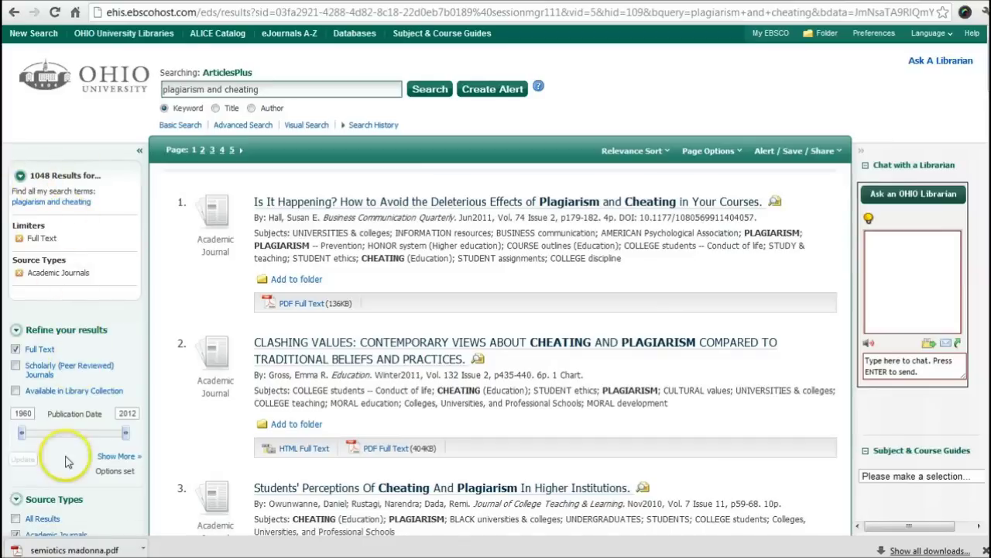
Filter the results by the subjects cheating (education), higher education and college students
scroll(66, 468, "down", 3)
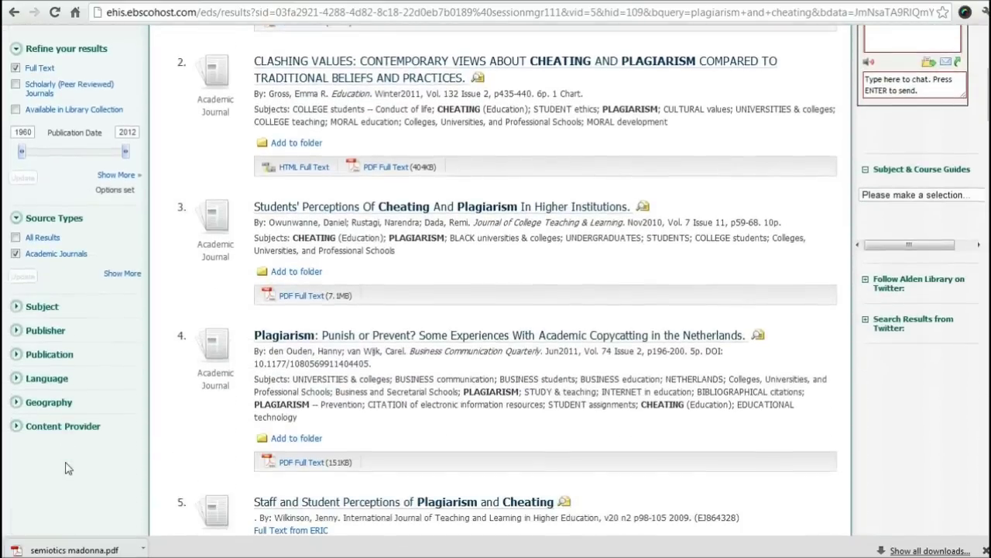
left_click(15, 308)
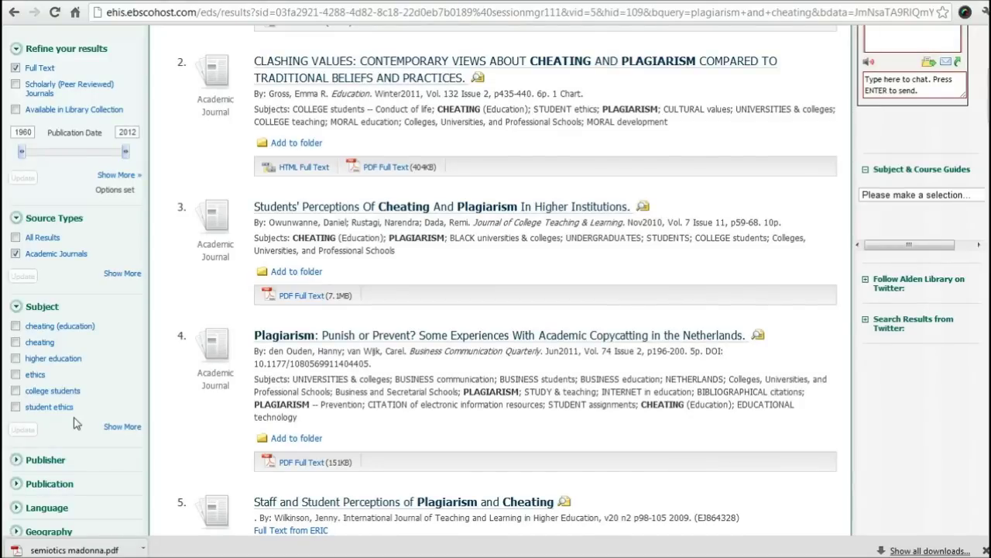
left_click(15, 328)
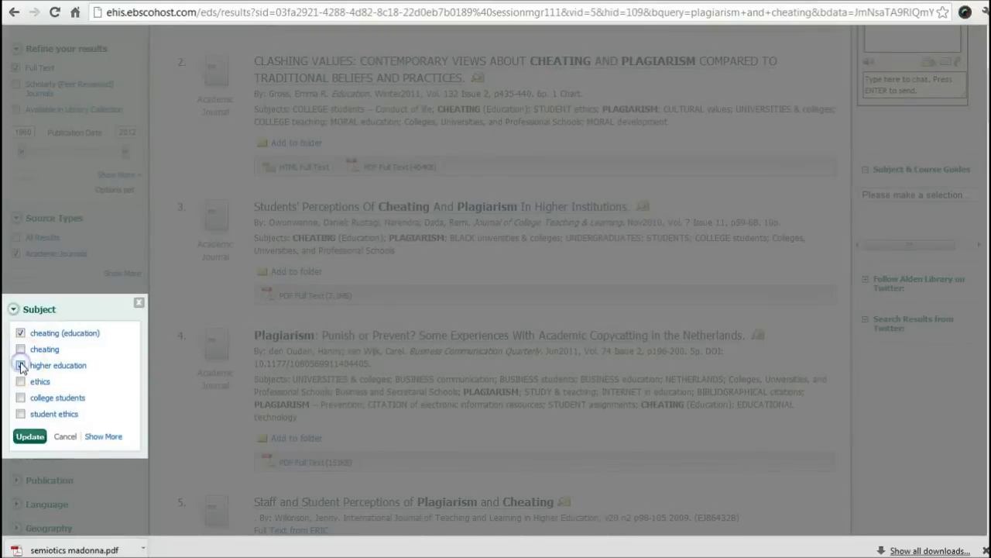
left_click(21, 365)
left_click(20, 399)
left_click(28, 437)
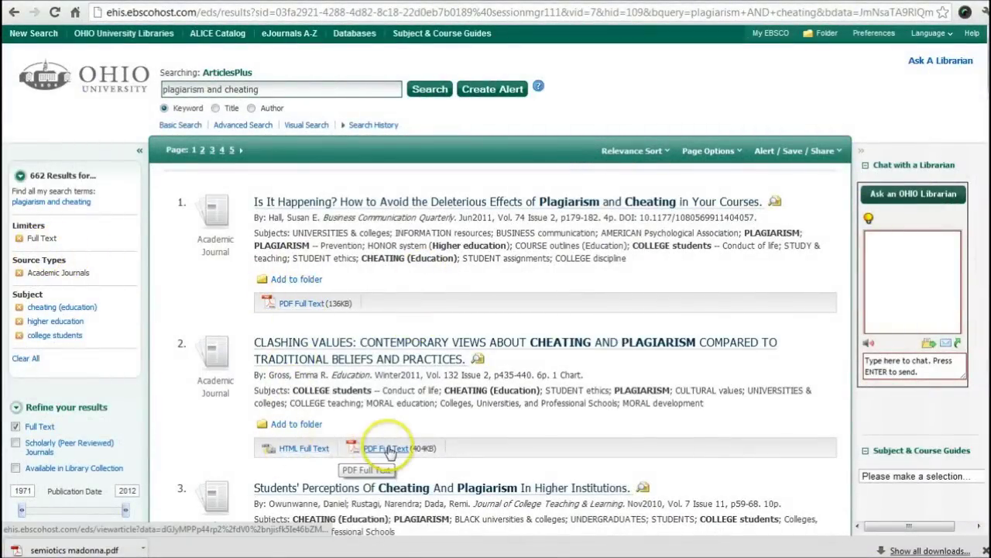
View the ERIC full text of "Staff and Student Perceptions of Plagiarism and Cheating" and return to the result list
scroll(389, 453, "down", 5)
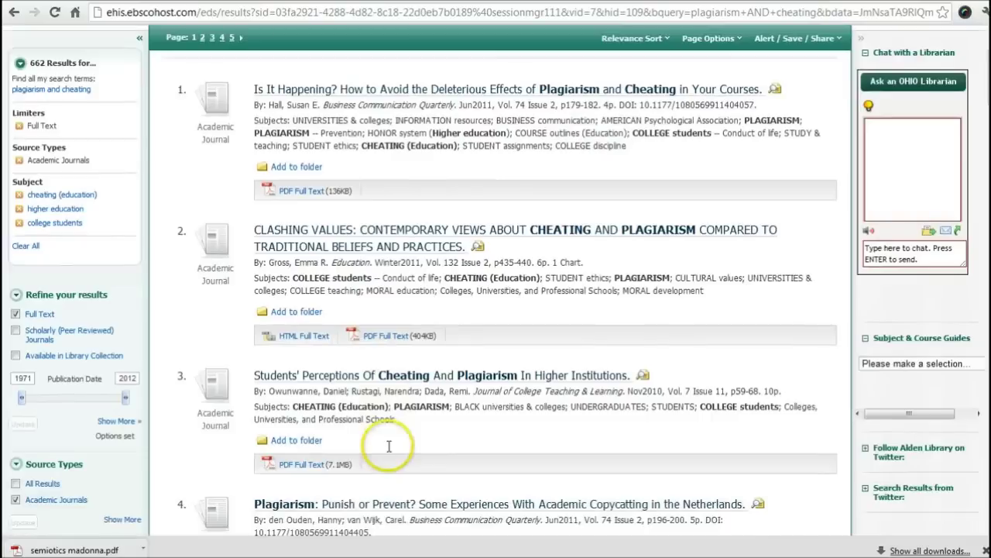
scroll(390, 453, "down", 5)
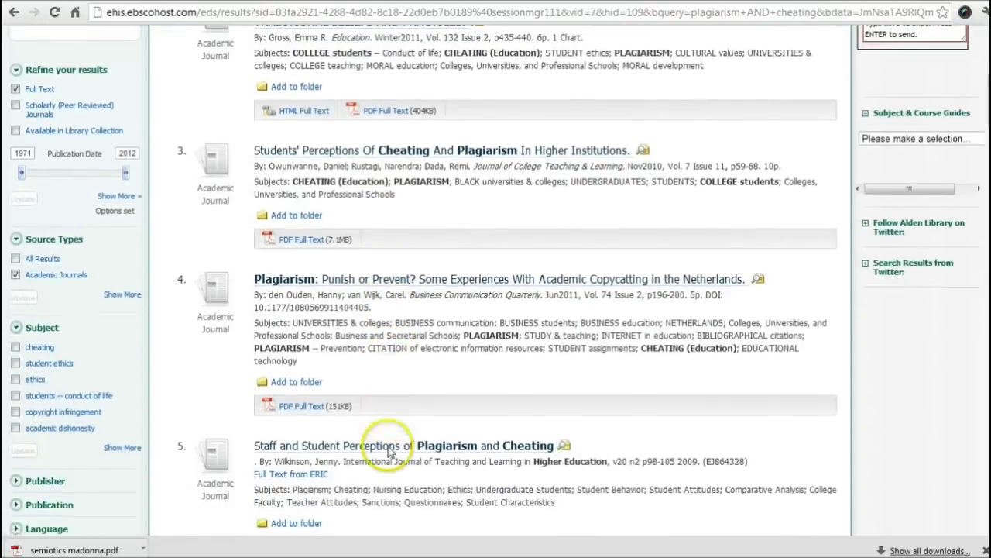
scroll(389, 453, "down", 3)
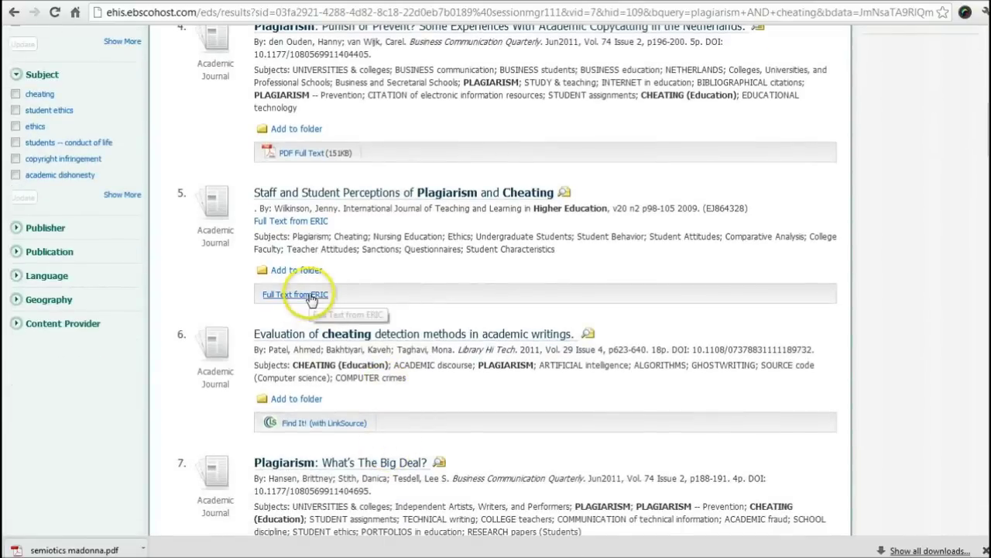
left_click(312, 295)
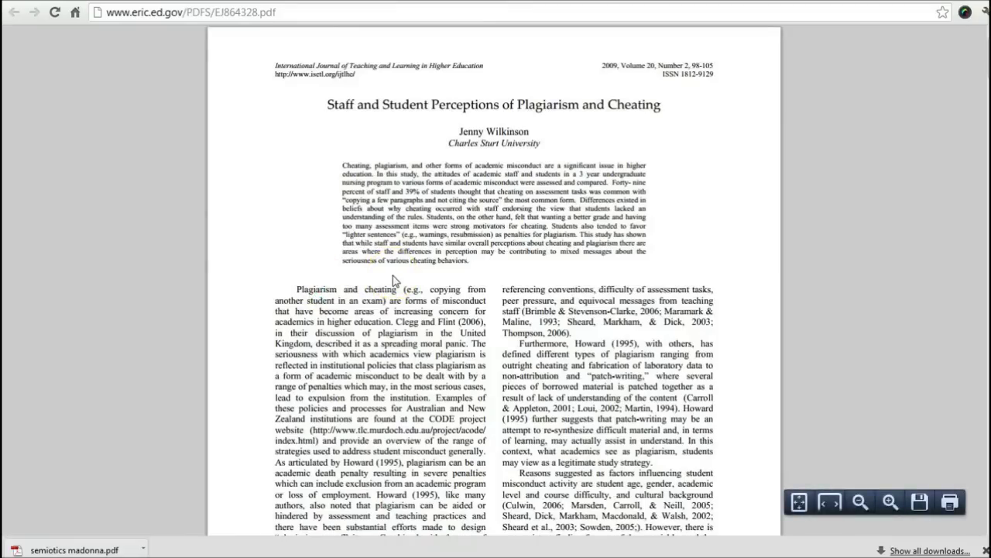
left_click(184, 129)
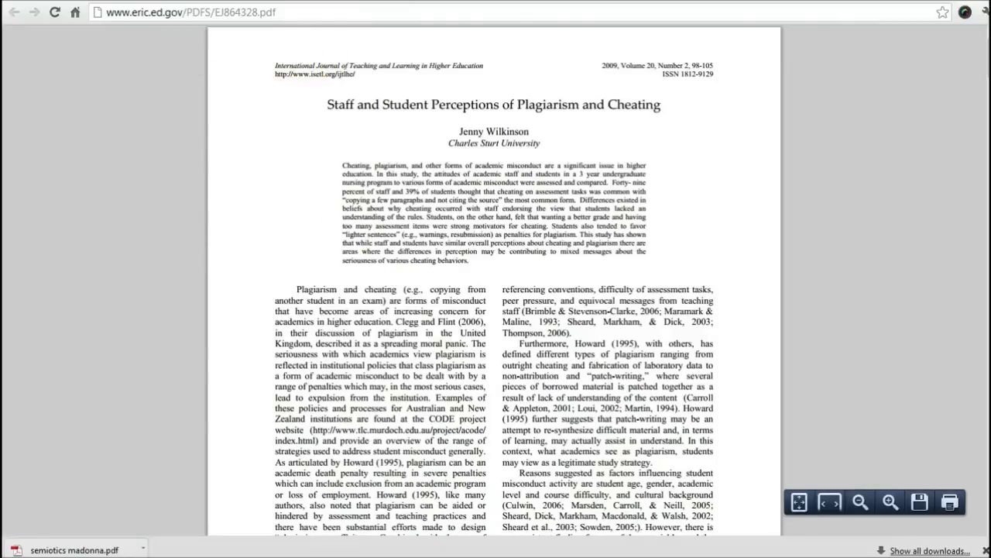
key("alt+Left")
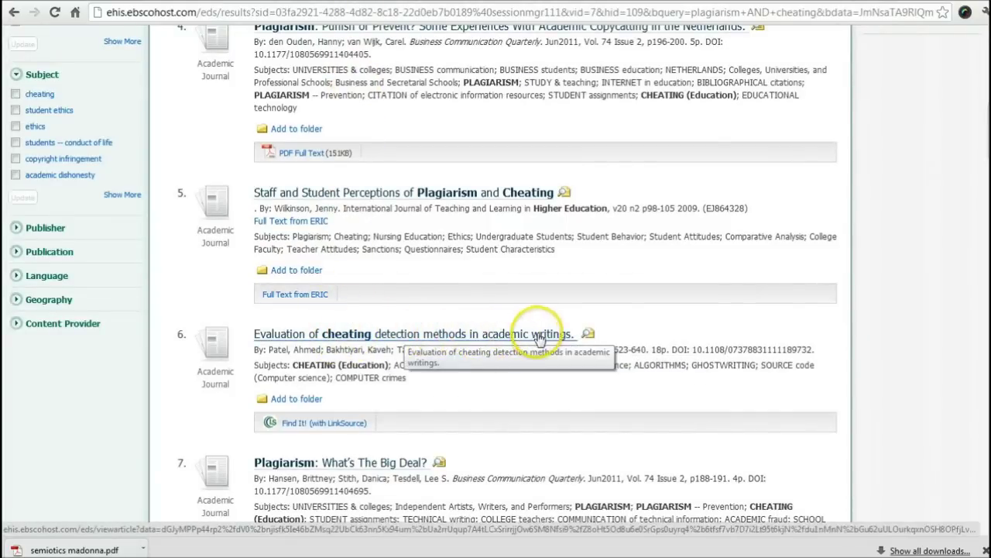
Open the detailed record of "Evaluation of cheating detection methods in academic writings"
mouse_move(588, 334)
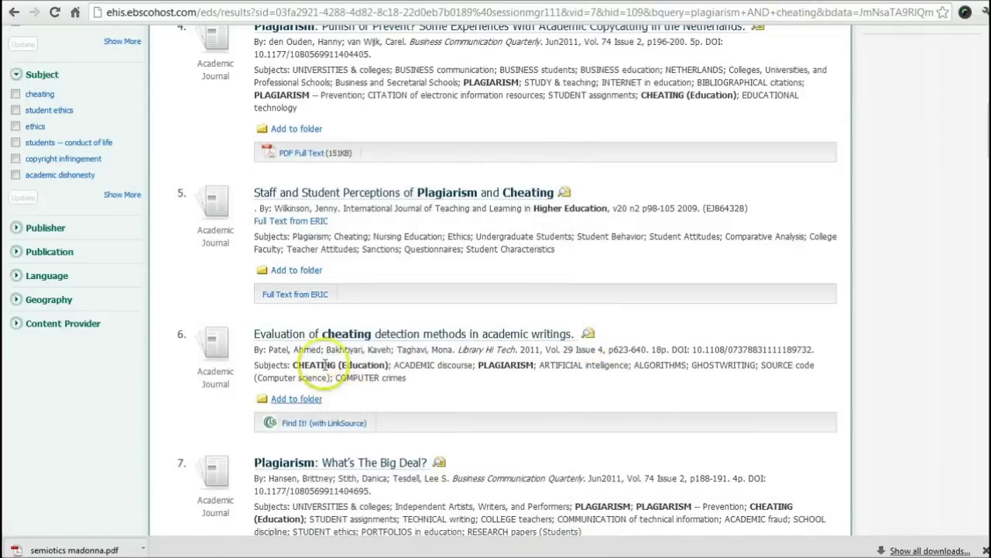
left_click(328, 338)
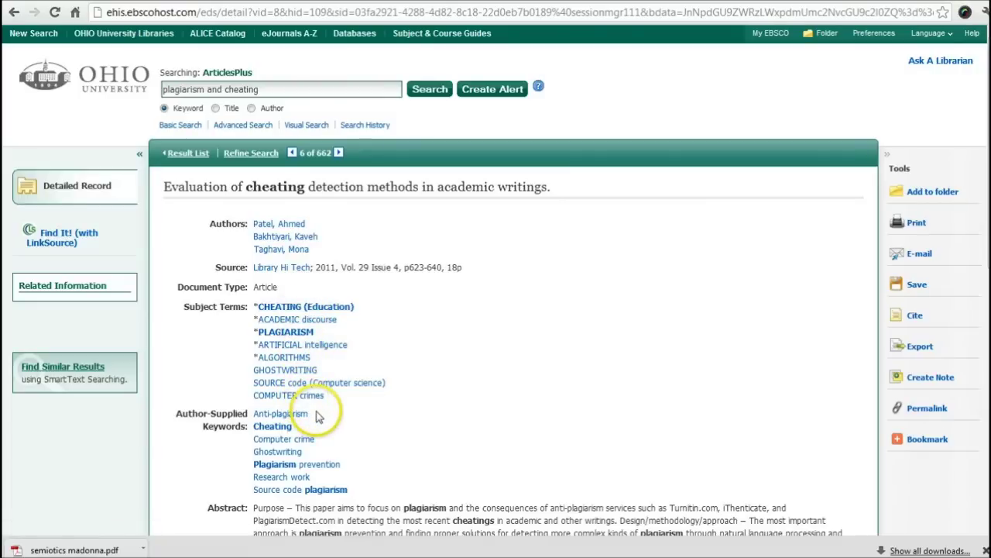
scroll(317, 416, "down", 1)
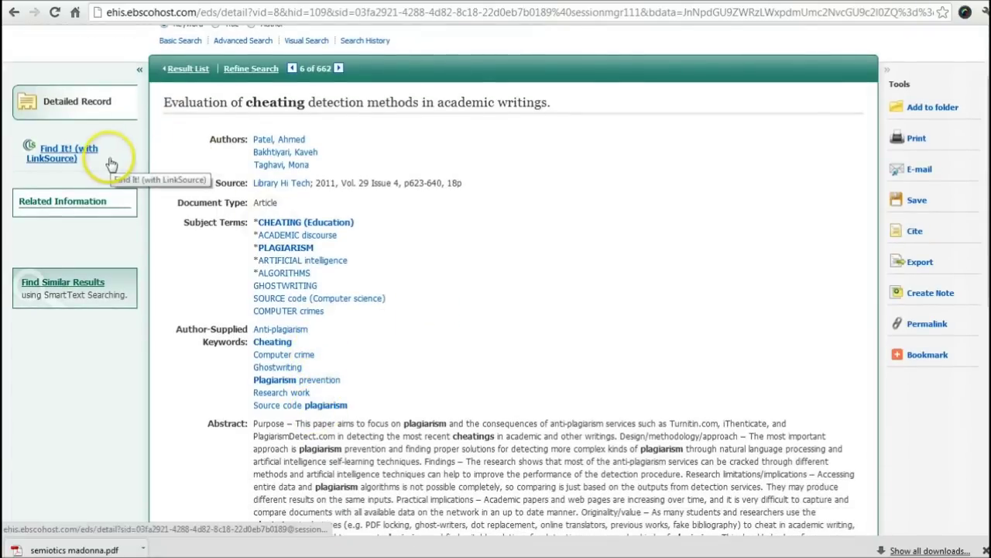
Use Find It! (with LinkSource) to view the article at the OhioLINK Electronic Journal Center, and return to its detailed record
left_click(81, 159)
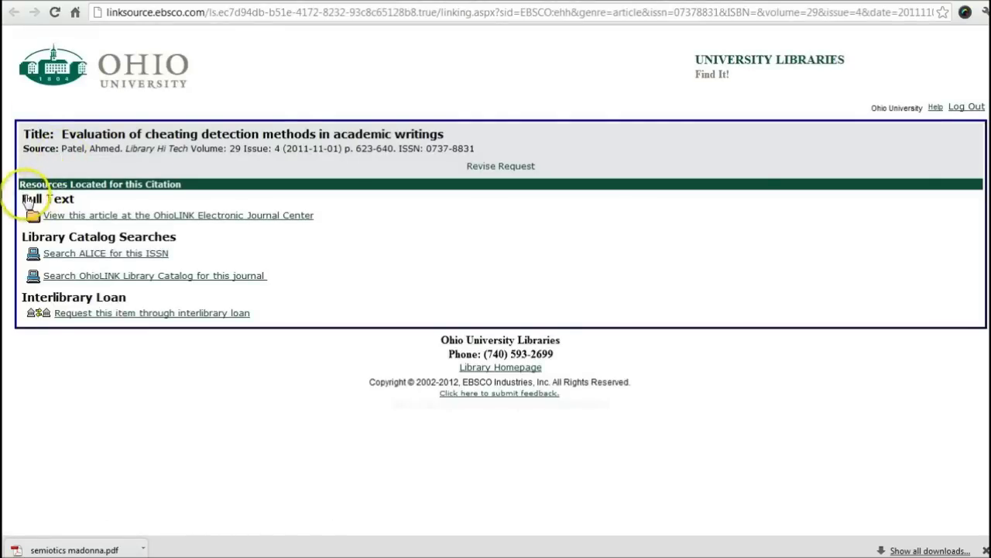
left_click(69, 221)
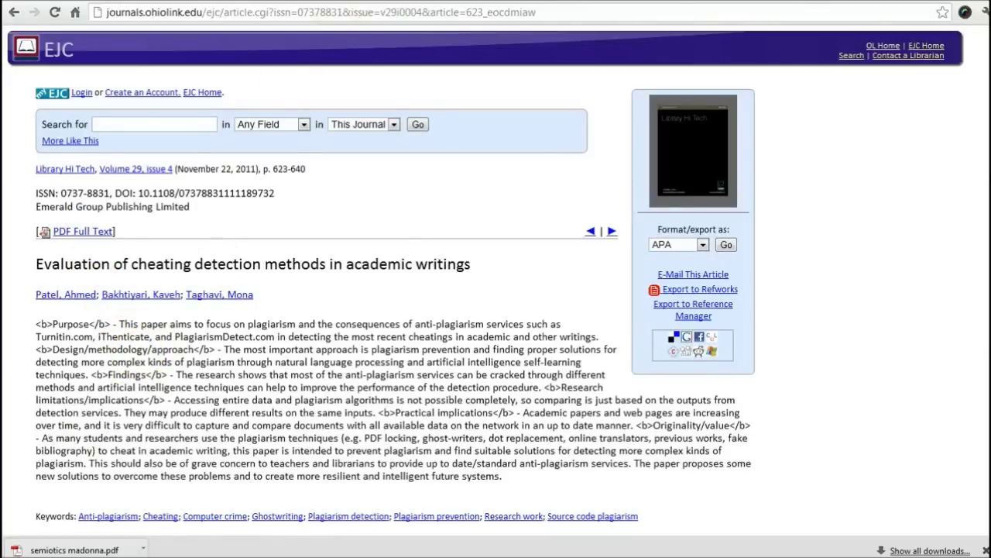
key("alt+Left")
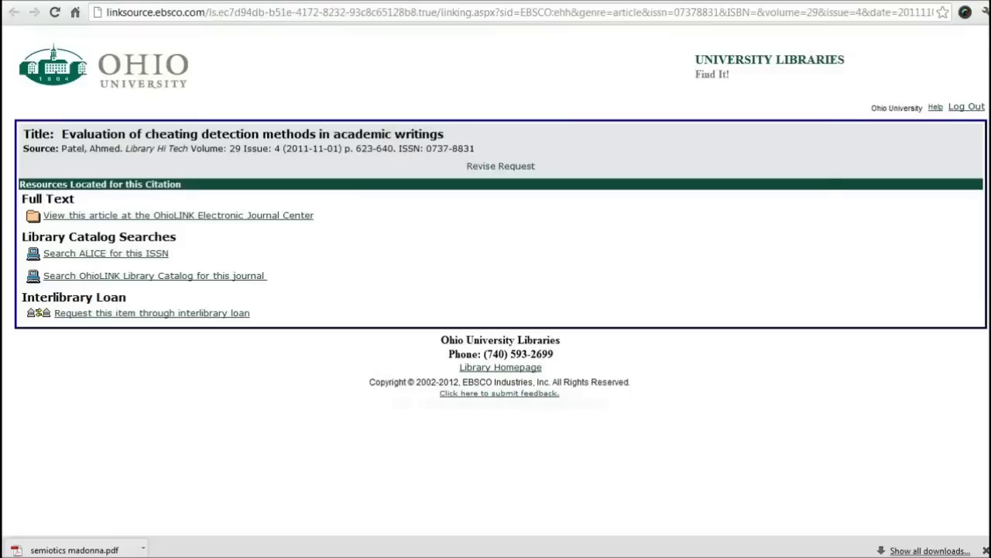
key("ctrl+Tab")
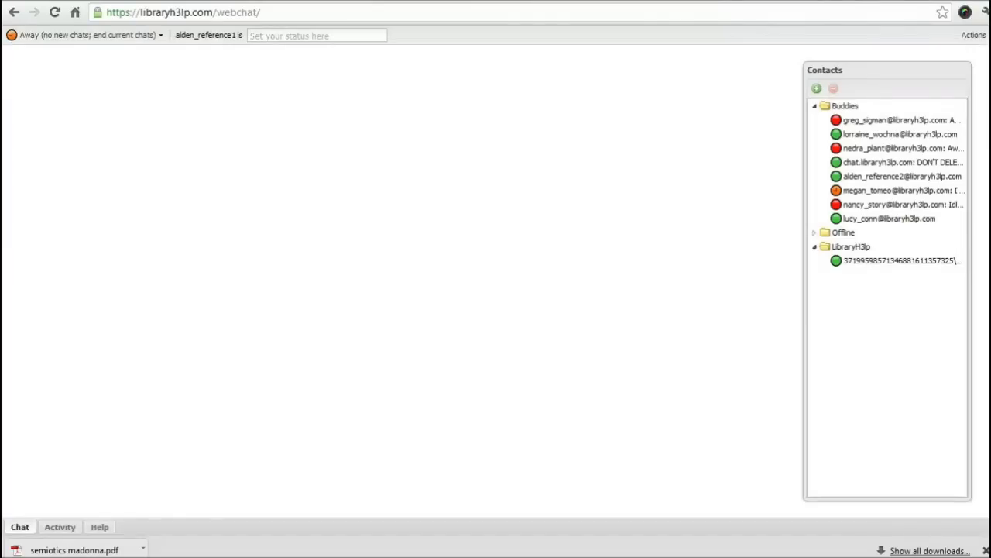
key("ctrl+shift+Tab")
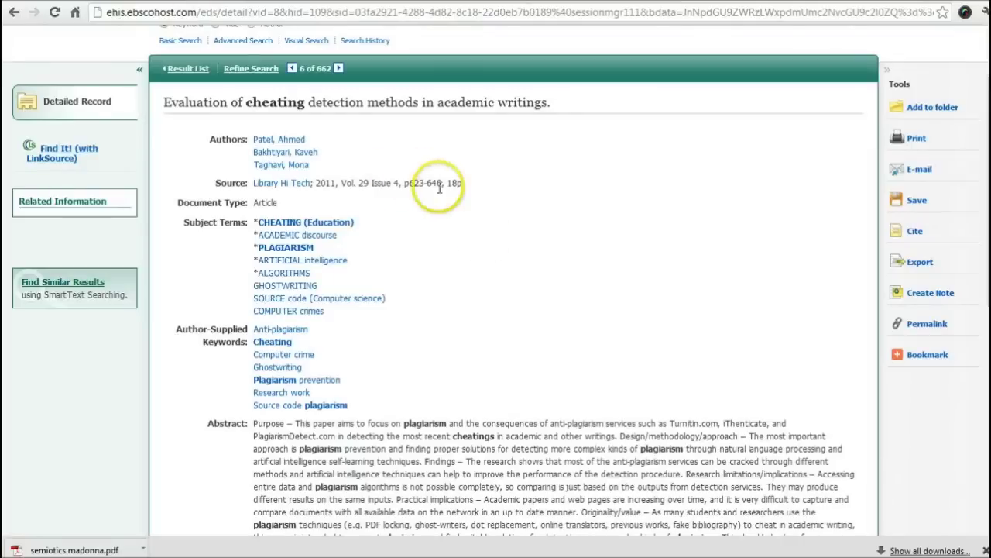
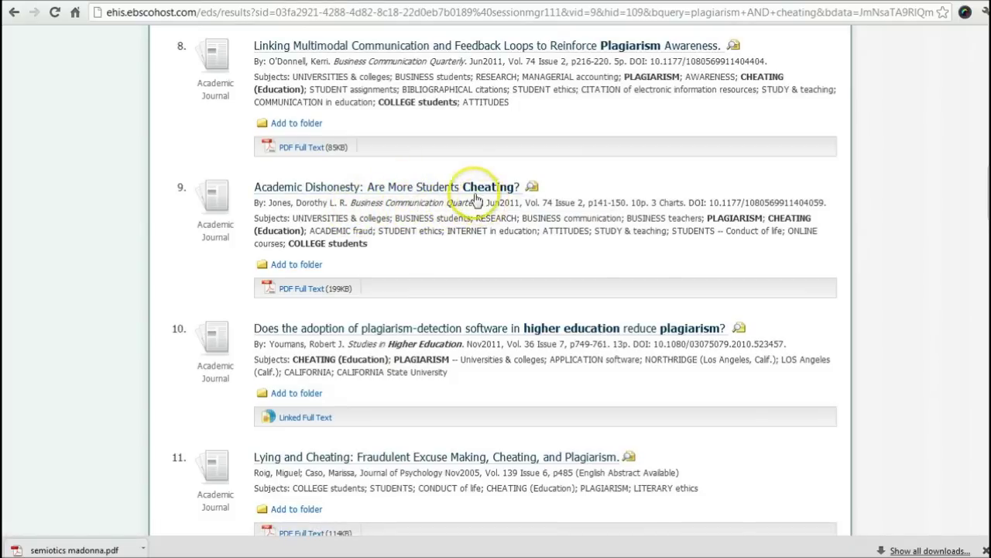
Open the record of "Academic Dishonesty: Are More Students Cheating?", view the publication details of Business Communication Quarterly, and return to the record
left_click(473, 189)
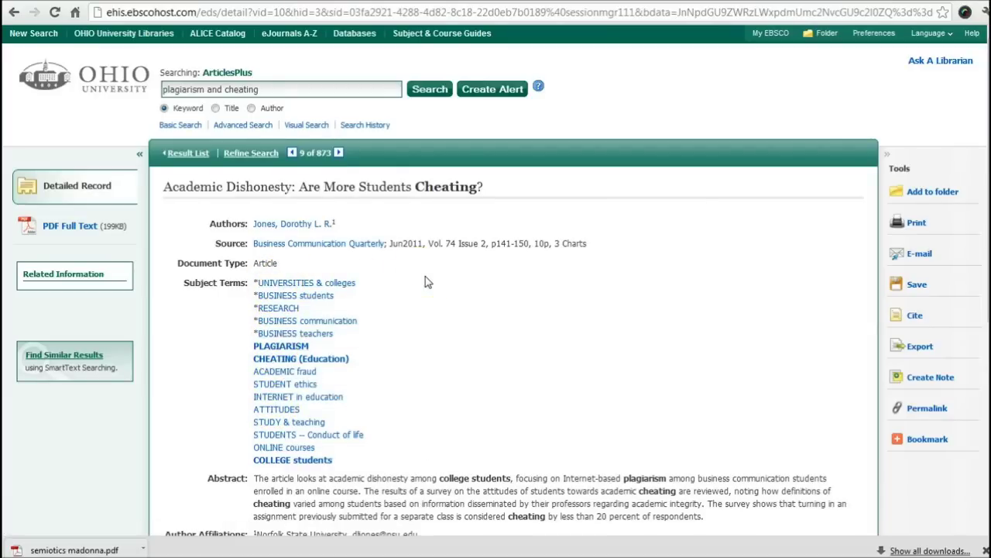
left_click(303, 245)
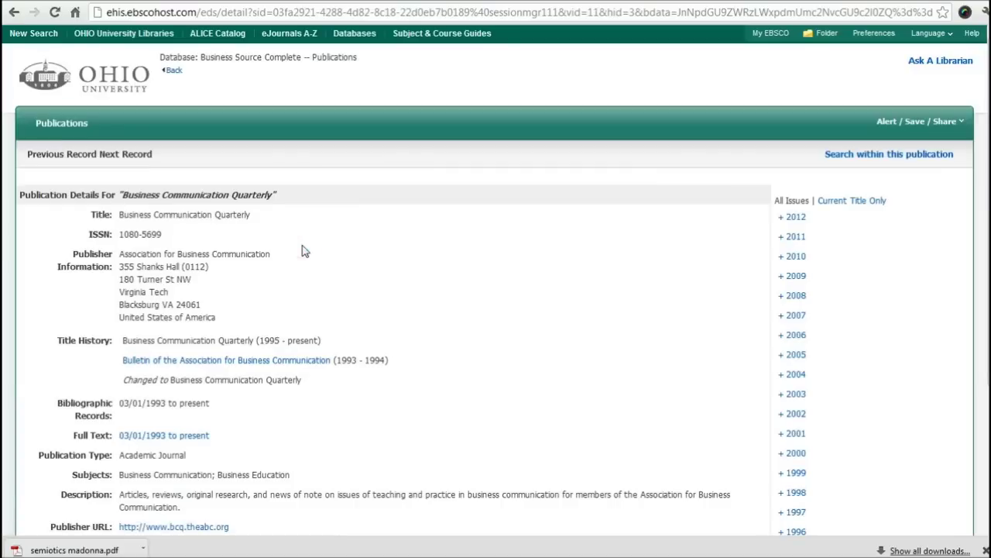
scroll(455, 374, "down", 2)
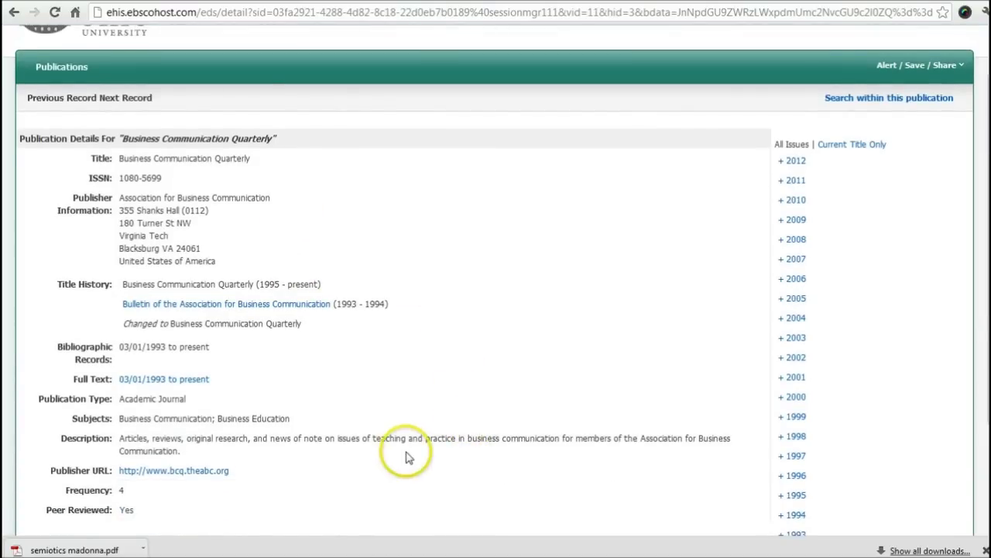
left_click_drag(309, 439, 573, 437)
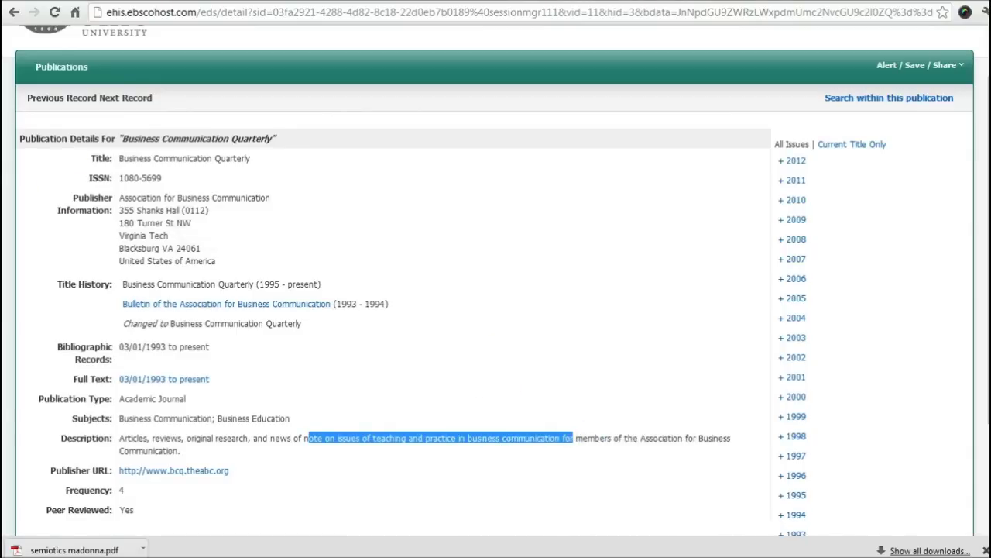
left_click(15, 13)
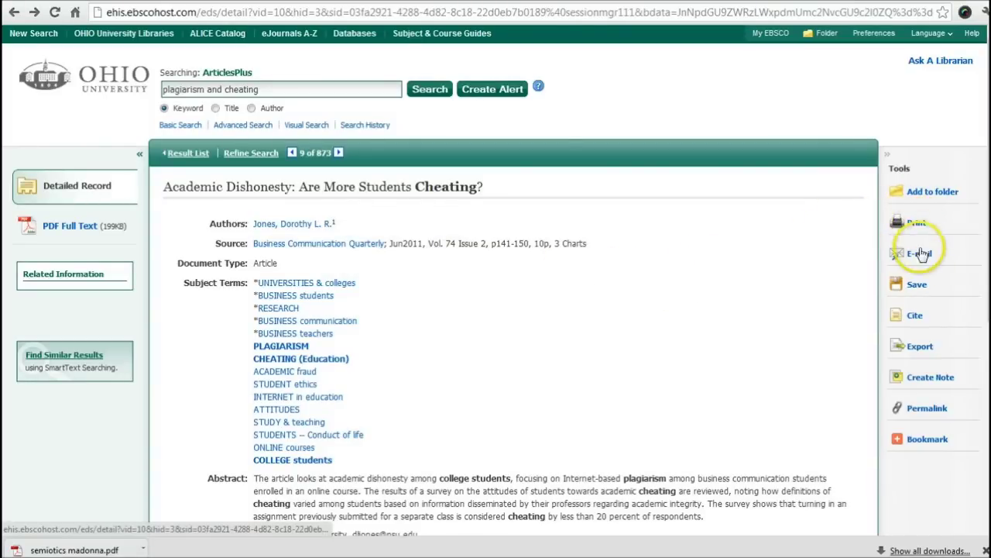
Show the citation formats for the article and highlight its APA reference
left_click(915, 316)
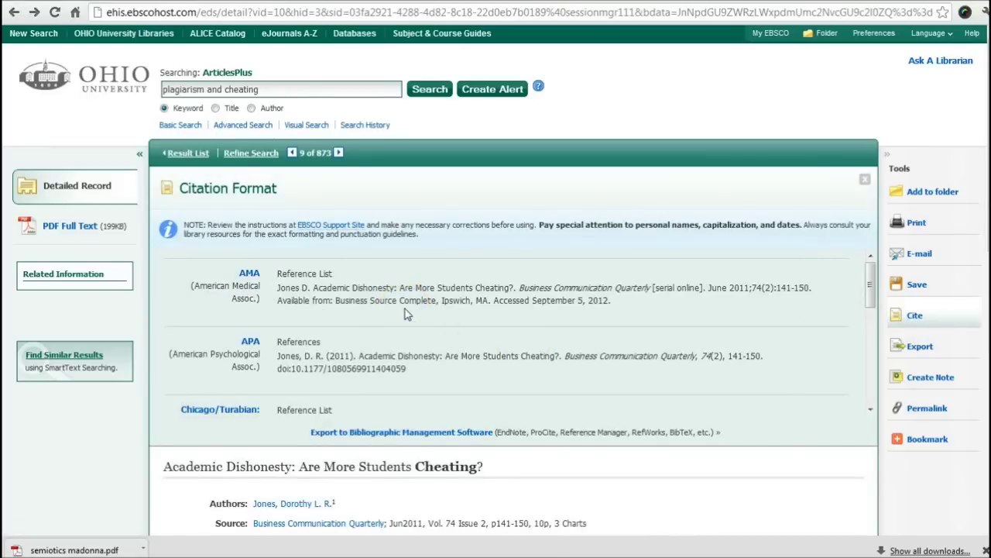
left_click(276, 361)
left_click(278, 356)
left_click_drag(278, 356, 422, 364)
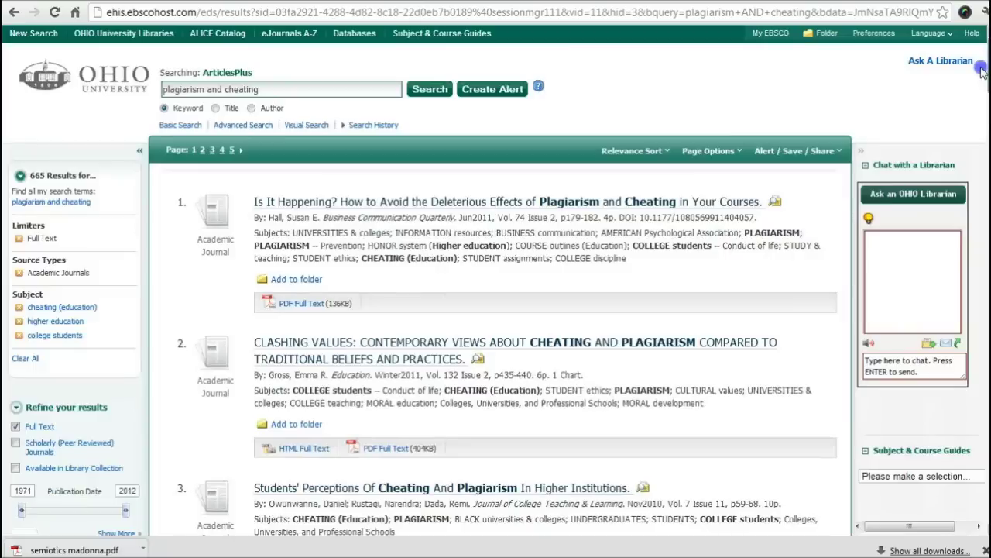
Replace the search terms with "metaphor" and run the new ArticlesPlus search
triple_click(271, 89)
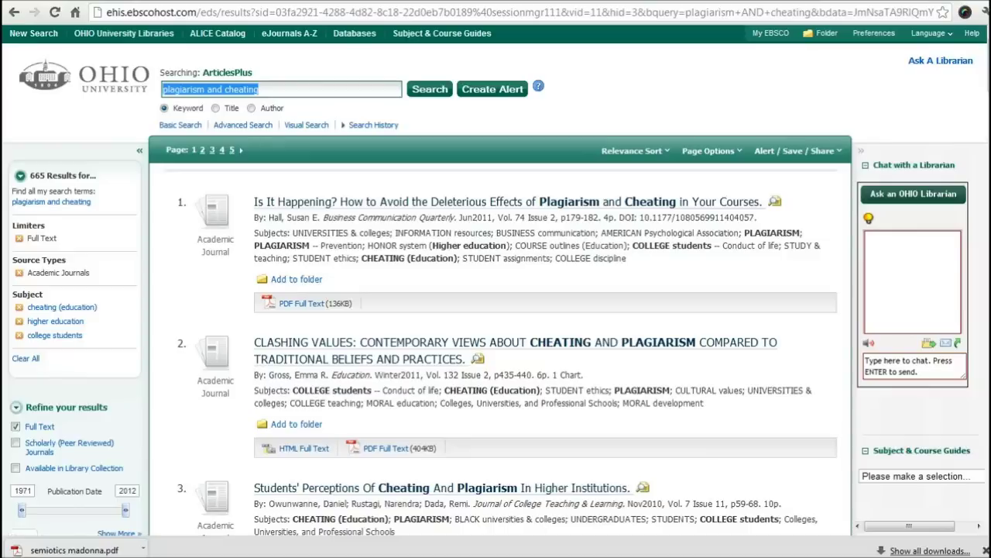
type("me")
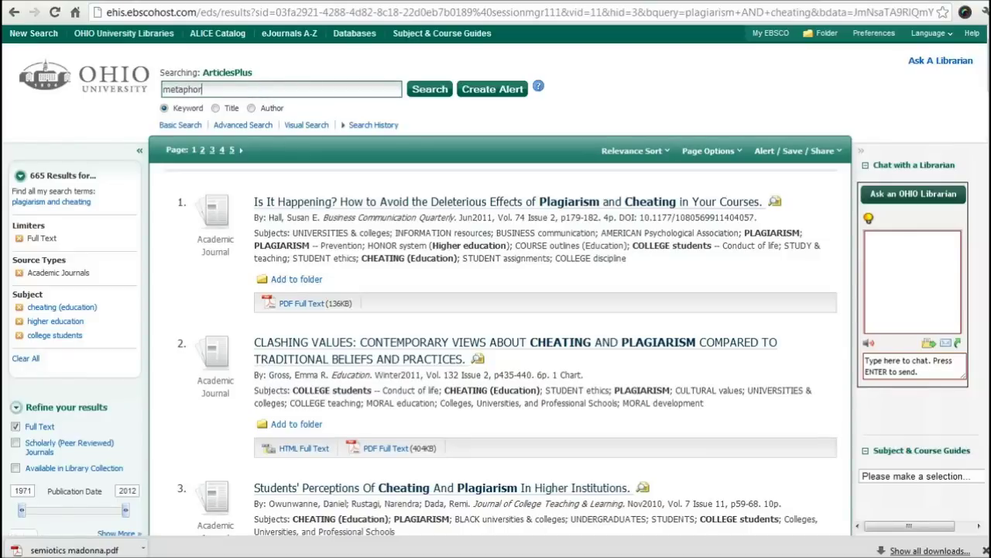
type("taphor")
key("Return")
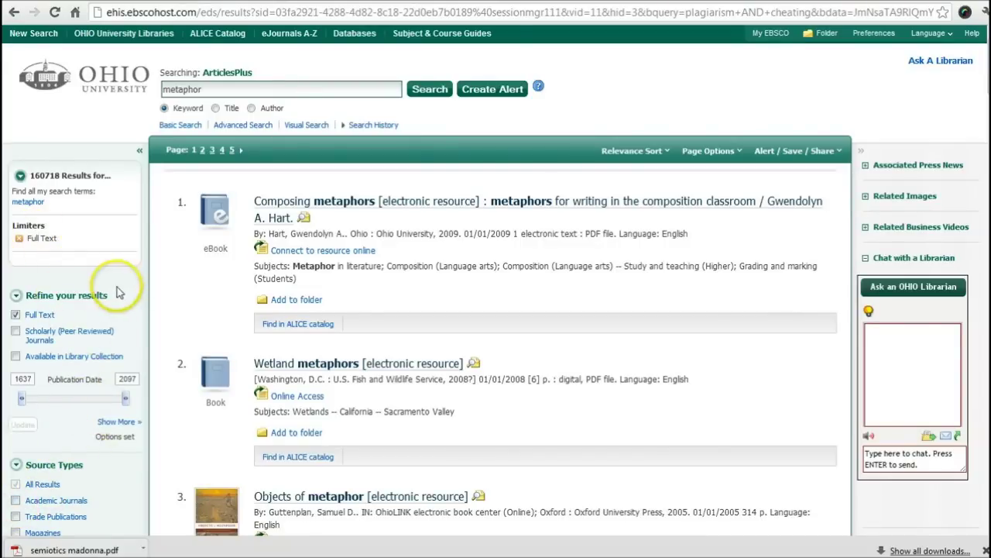
Limit the metaphor results to the Academic Journals source type
left_click(16, 501)
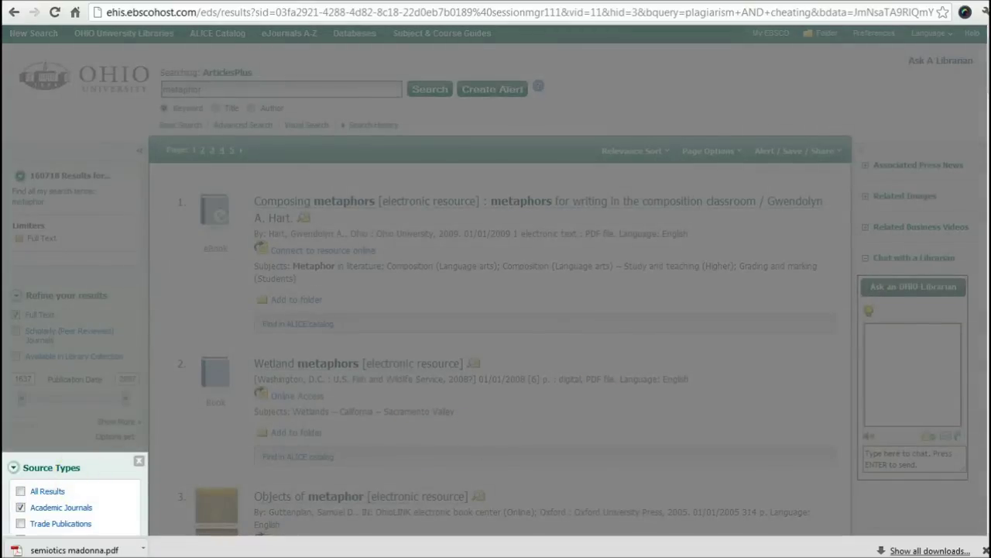
scroll(644, 220, "down", 3)
left_click(31, 333)
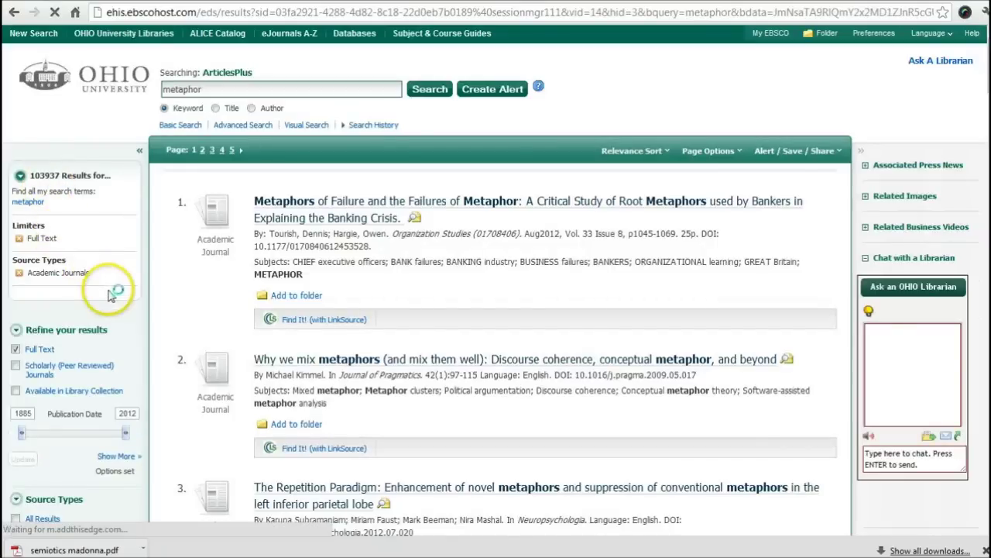
Filter the results by the subjects metaphor, figures of speech and criticism
scroll(111, 296, "down", 3)
scroll(110, 296, "down", 1)
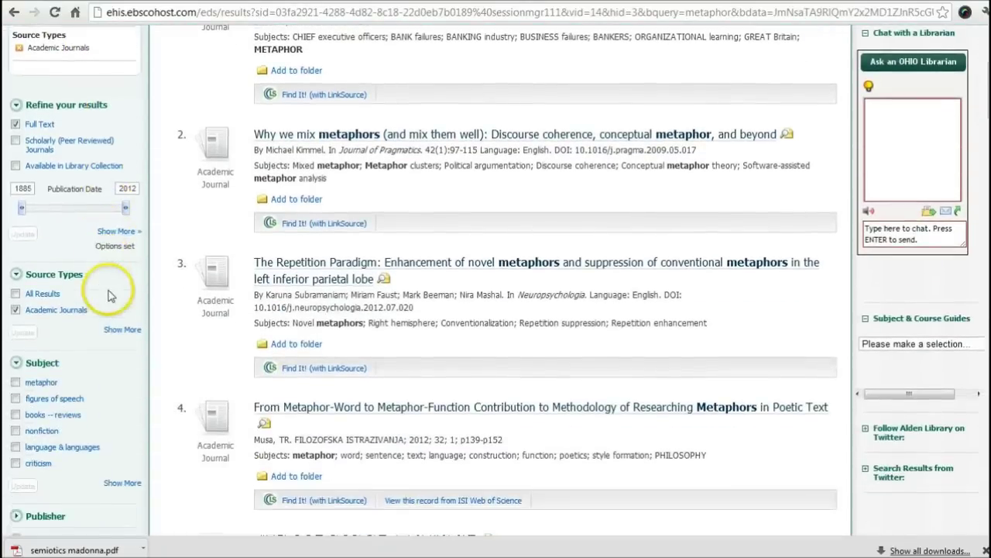
right_click(108, 280)
left_click(16, 383)
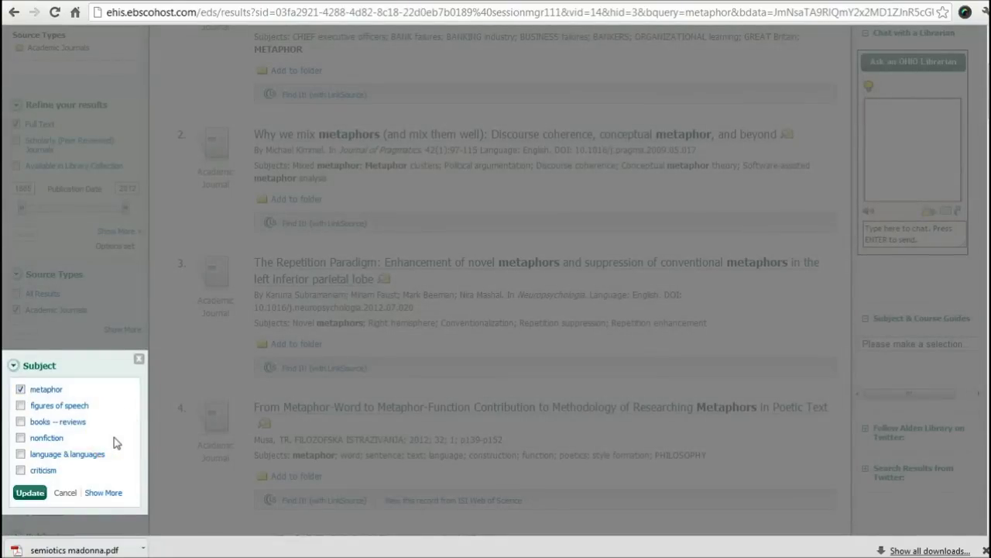
left_click(21, 404)
left_click(31, 496)
left_click(20, 470)
left_click(31, 493)
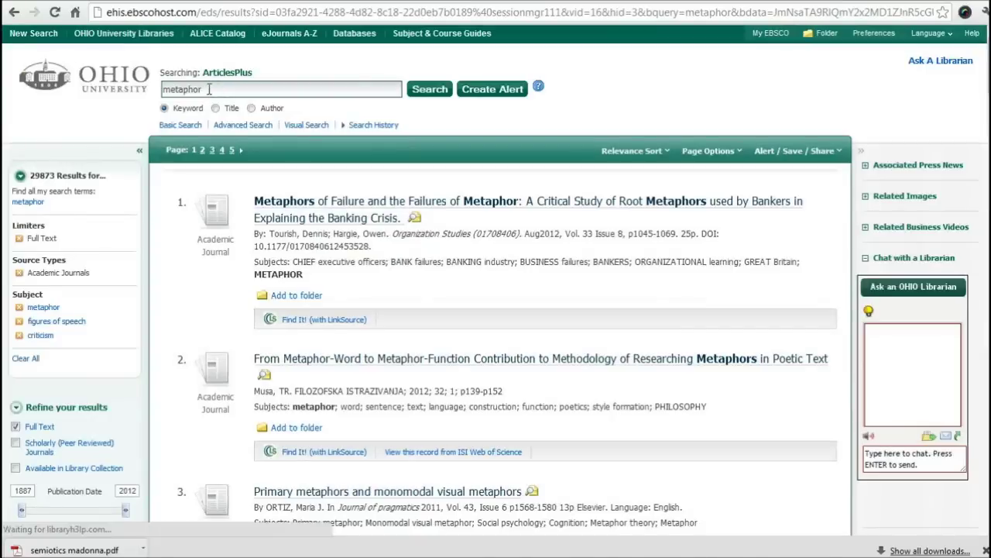
Open the detailed record of "Why we mix metaphors (and mix them well): Discourse coherence, conceptual metaphor, and beyond" from the result list
left_click(26, 203)
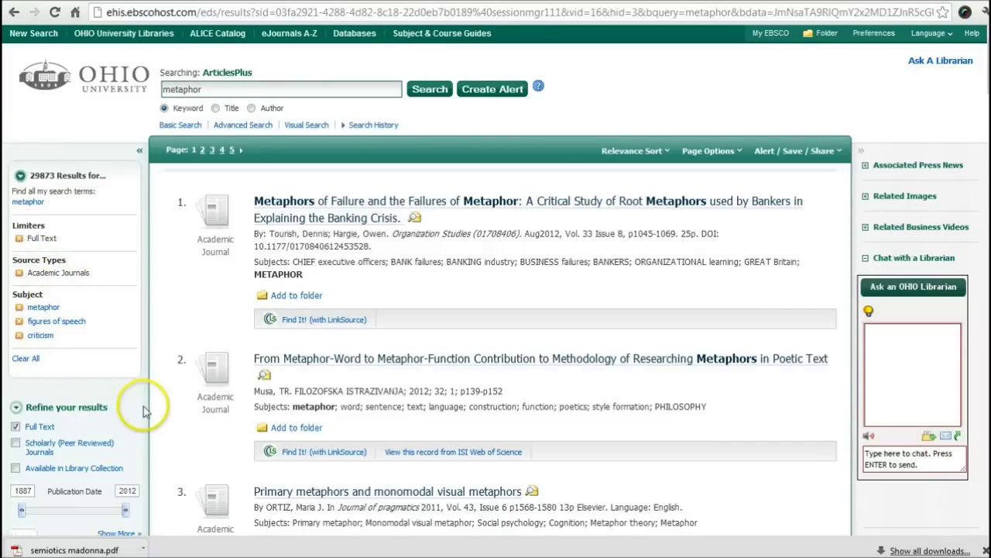
scroll(143, 410, "down", 2)
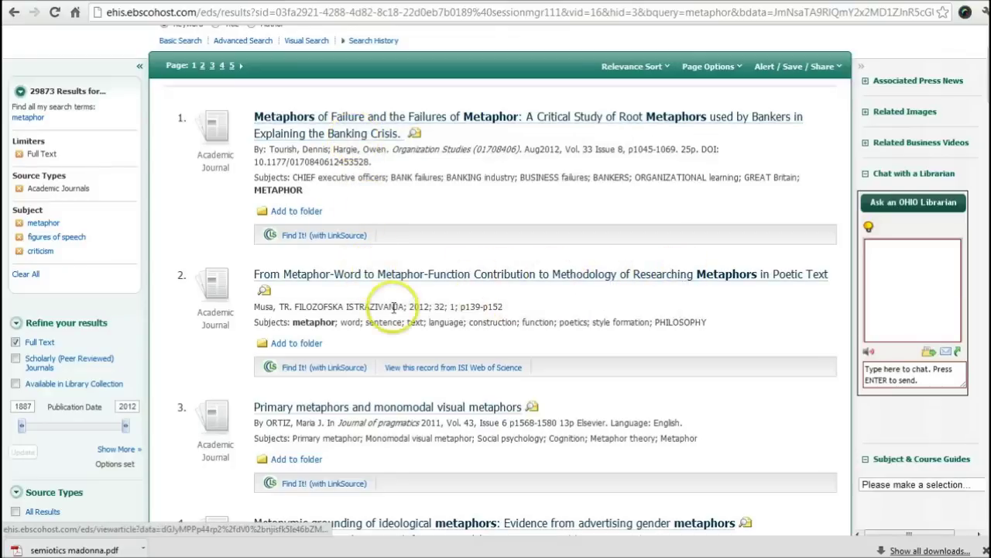
scroll(477, 366, "down", 3)
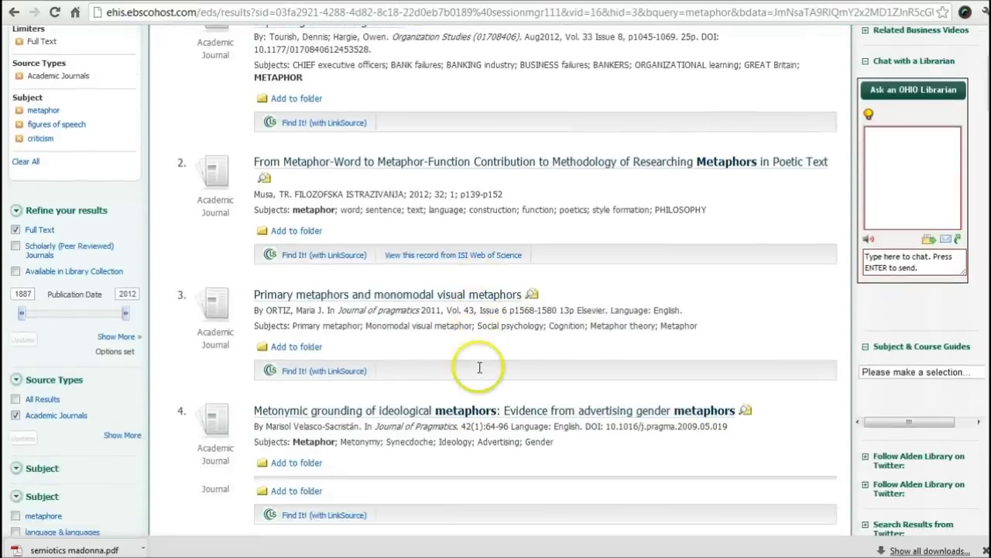
scroll(478, 373, "down", 2)
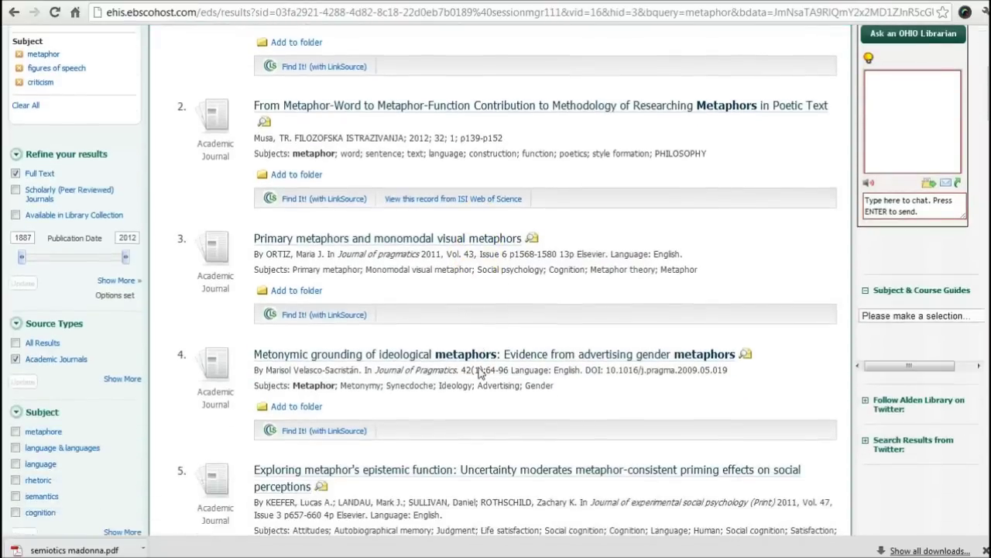
scroll(480, 368, "down", 6)
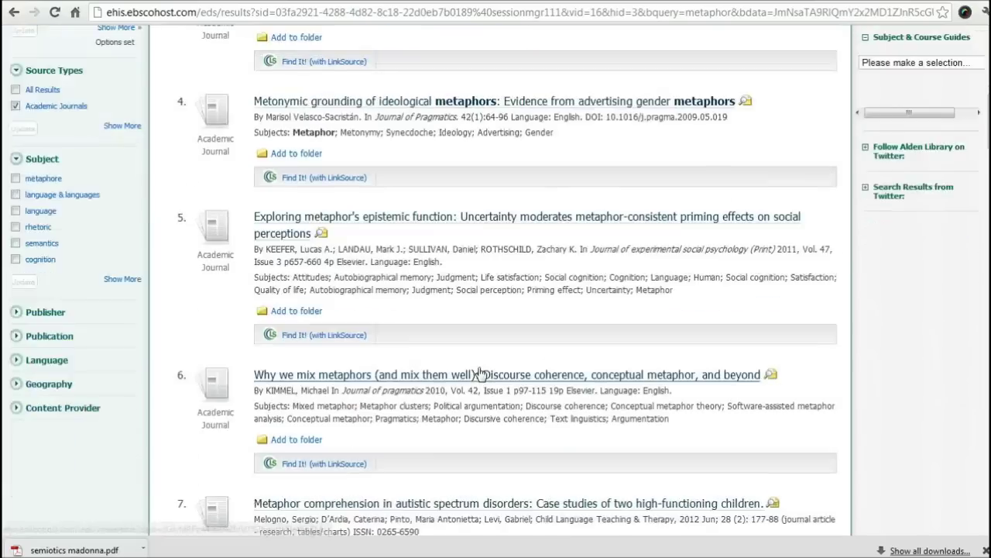
scroll(479, 373, "down", 1)
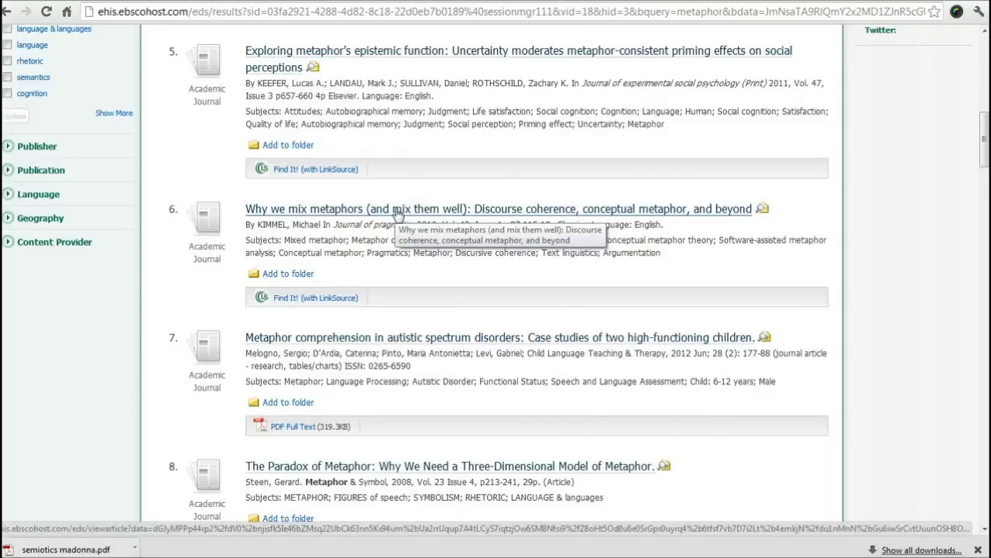
left_click(397, 209)
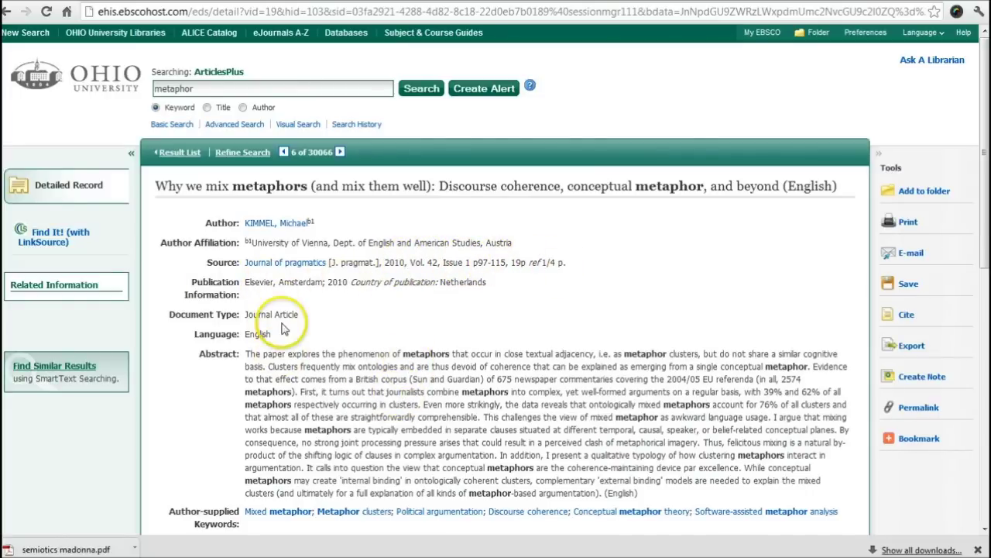
Use Find It! (with LinkSource) to open the article at the OhioLINK Electronic Journal Center and review its abstract and cited references
left_click(27, 238)
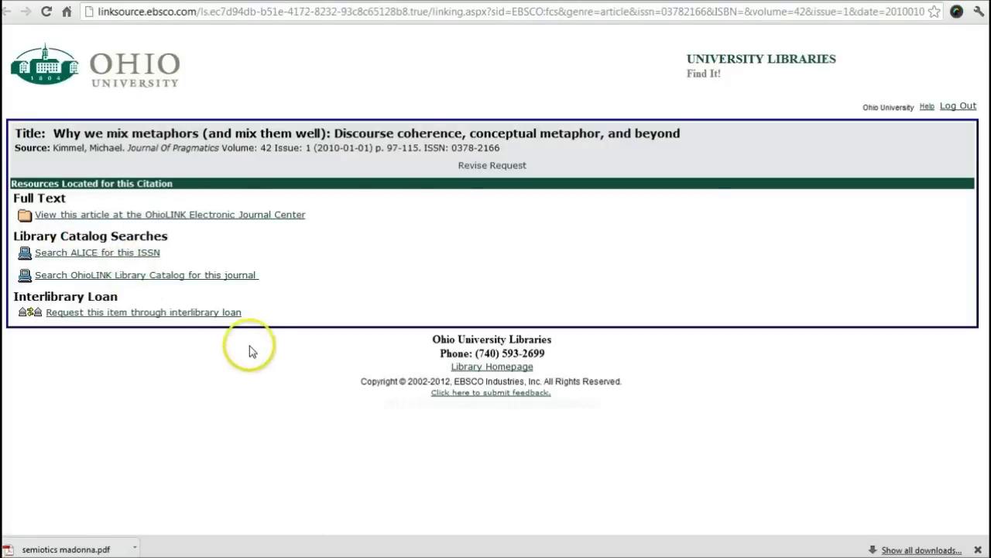
left_click(161, 217)
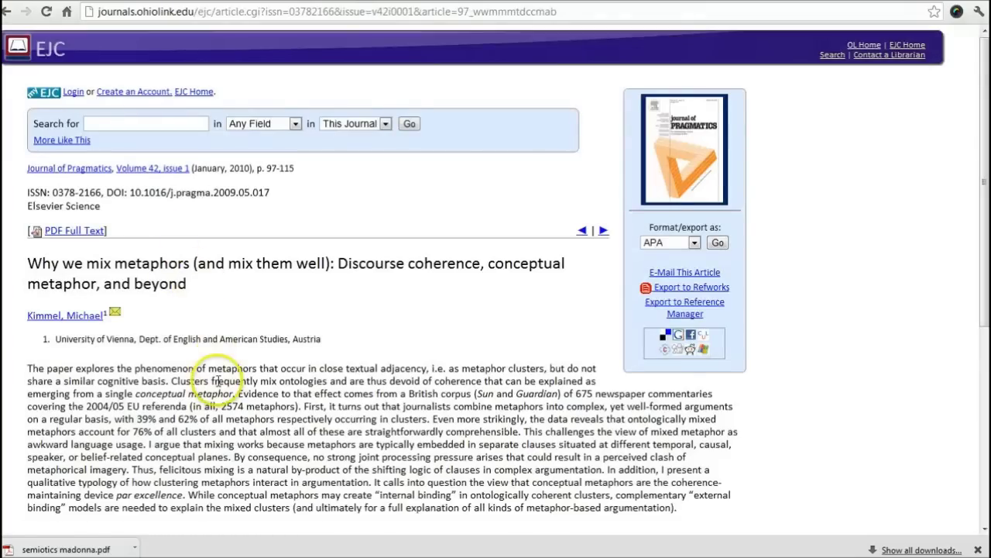
scroll(218, 381, "down", 4)
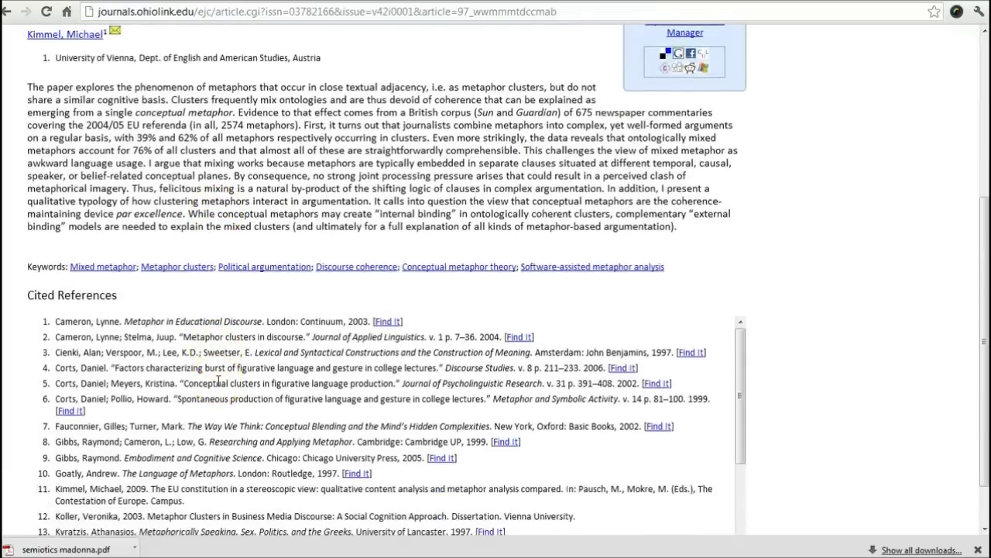
scroll(218, 381, "down", 1)
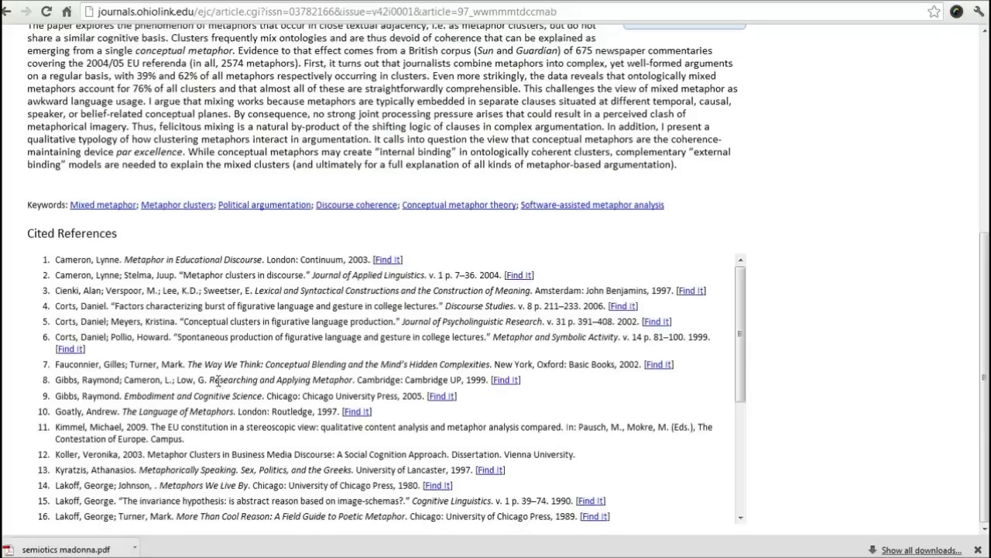
scroll(218, 381, "up", 5)
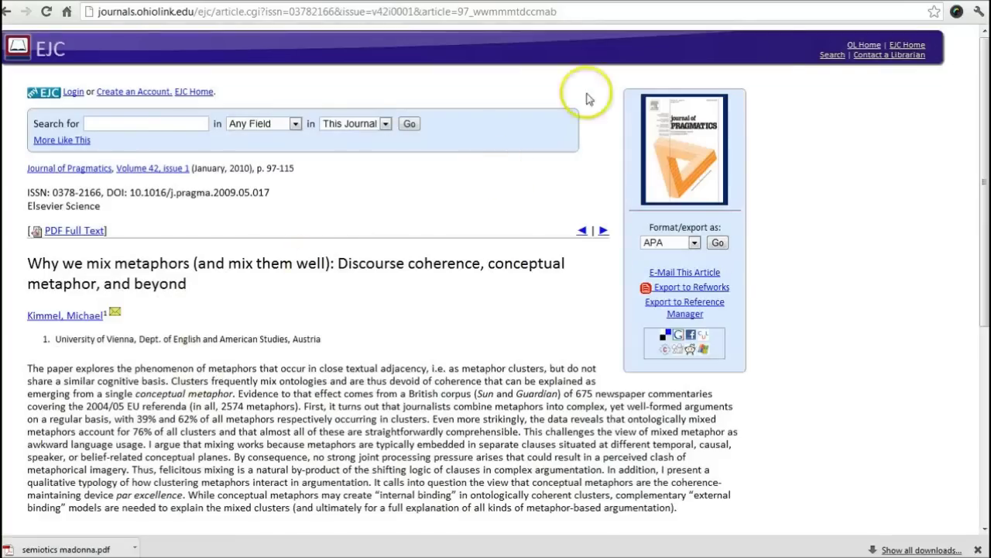
left_click_drag(982, 112, 982, 227)
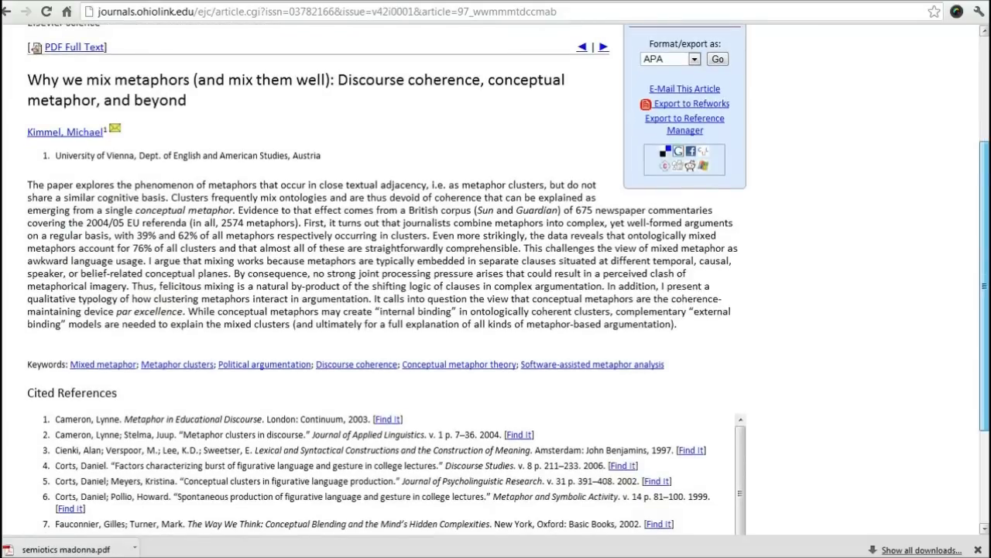
scroll(496, 279, "down", 4)
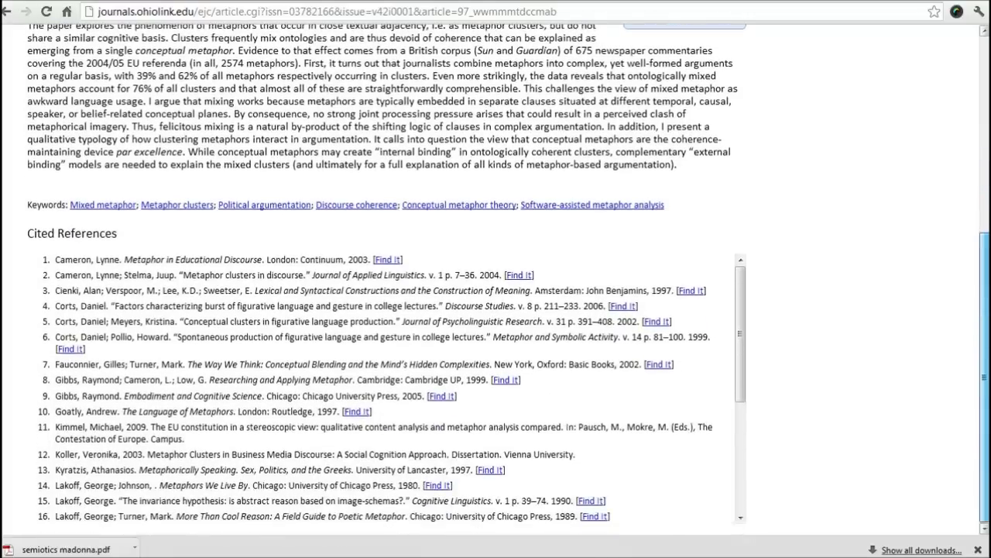
scroll(496, 279, "up", 7)
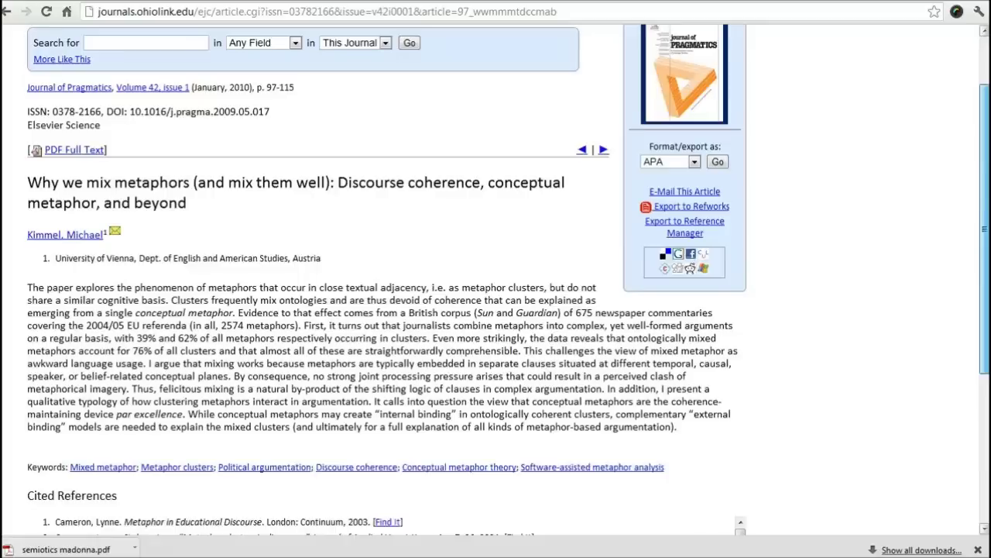
scroll(496, 279, "up", 1)
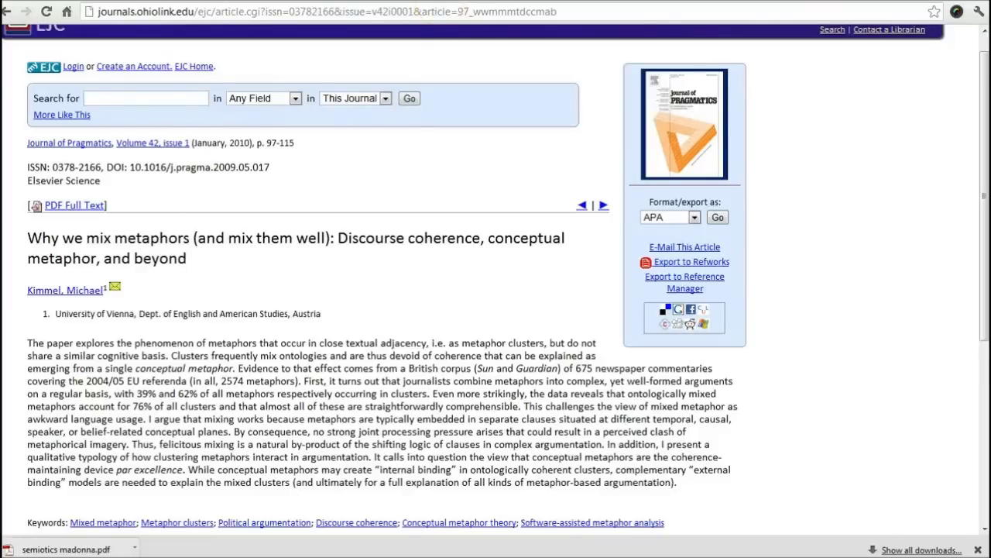
Close the article and Find It! pages and go back from the detailed record to the result list
key("ctrl+w")
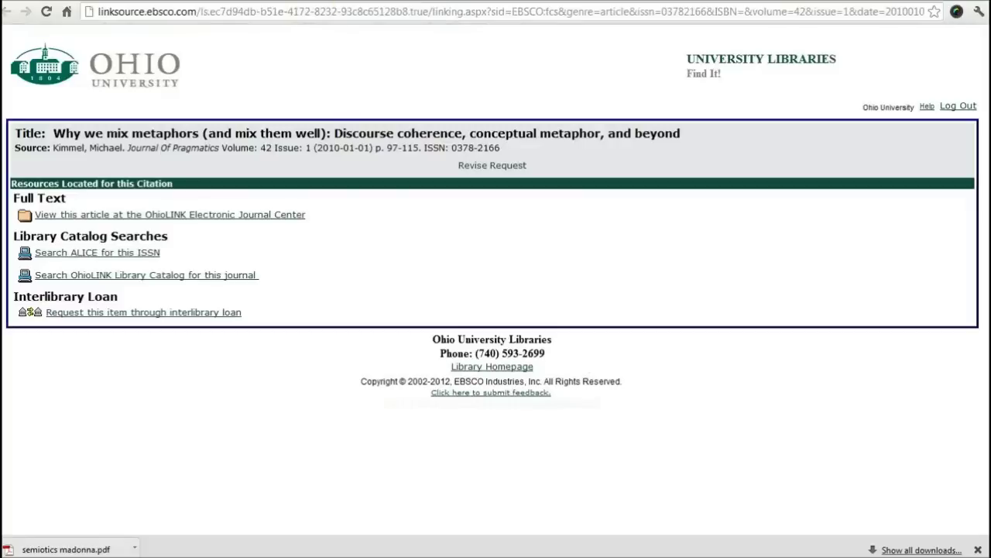
key("ctrl+w")
key("ctrl+w")
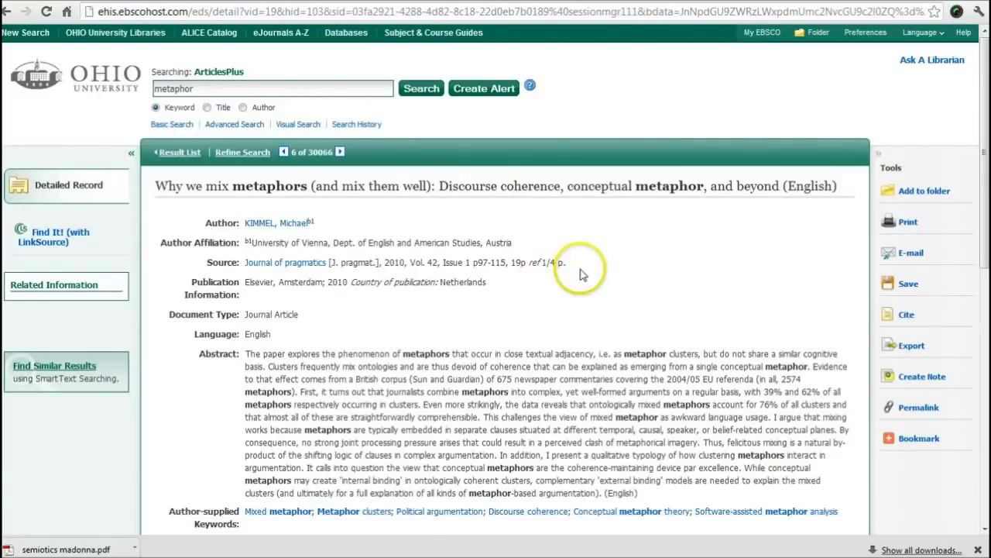
left_click(175, 154)
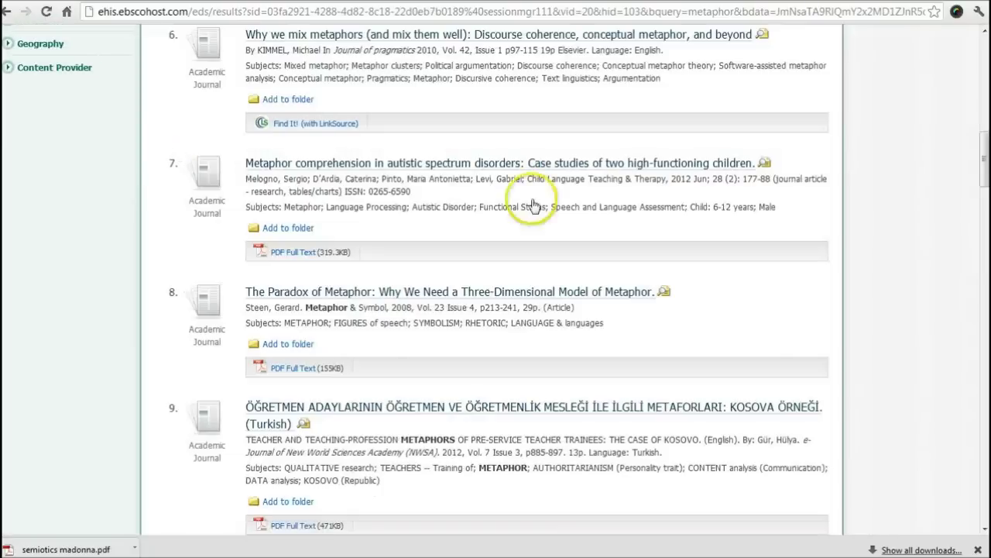
Activate the message field of the librarian chat beside the results, and open the Ask Us chat from the library home page
left_click_drag(985, 161, 985, 86)
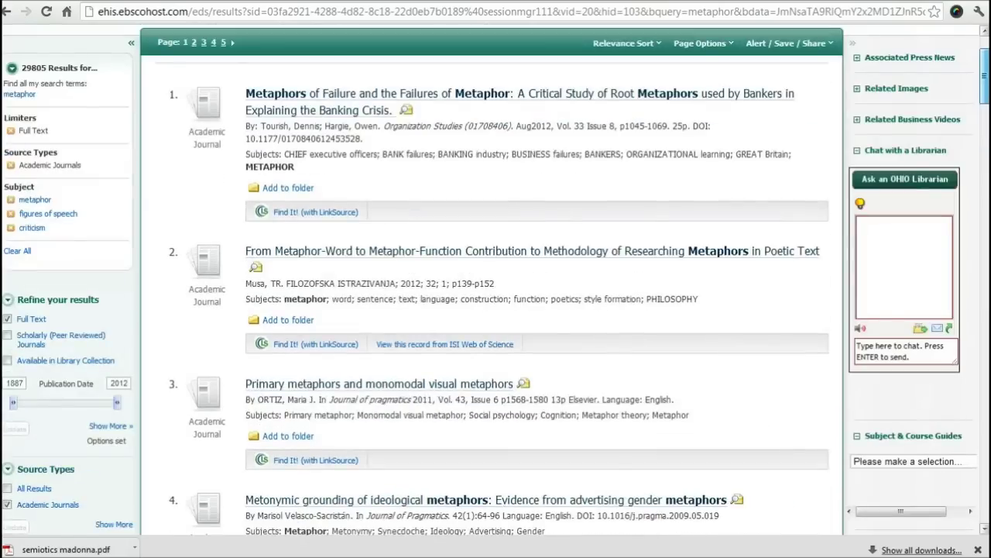
left_click(894, 346)
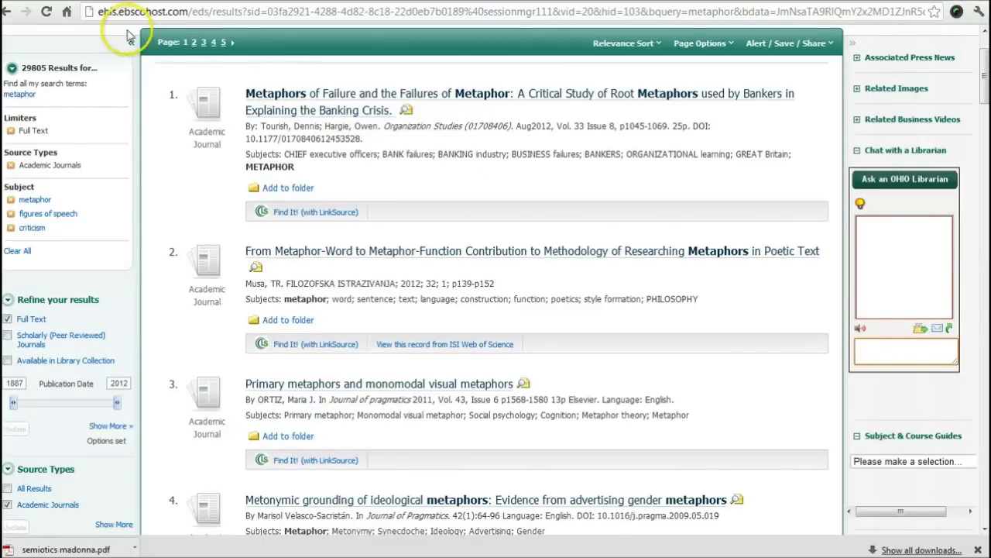
left_click(66, 12)
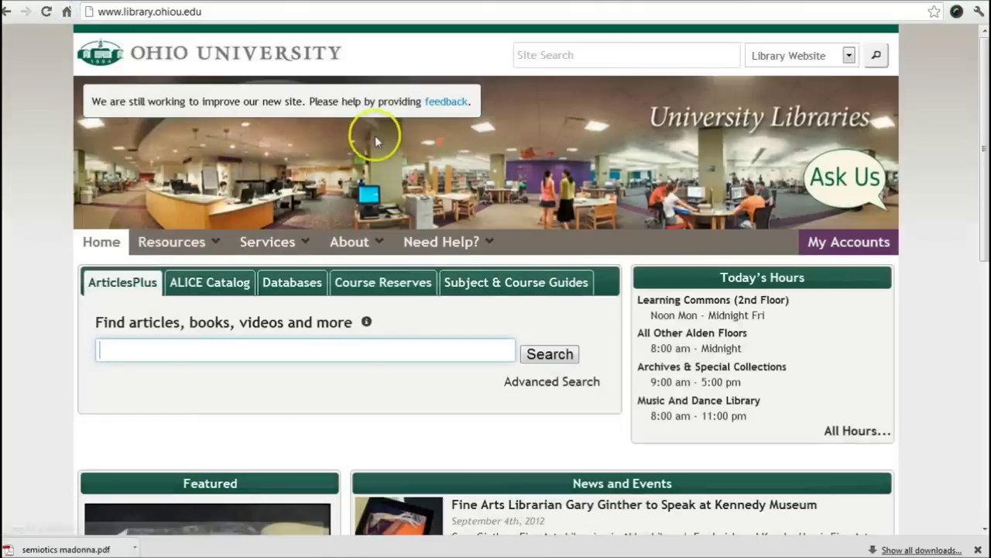
left_click(847, 181)
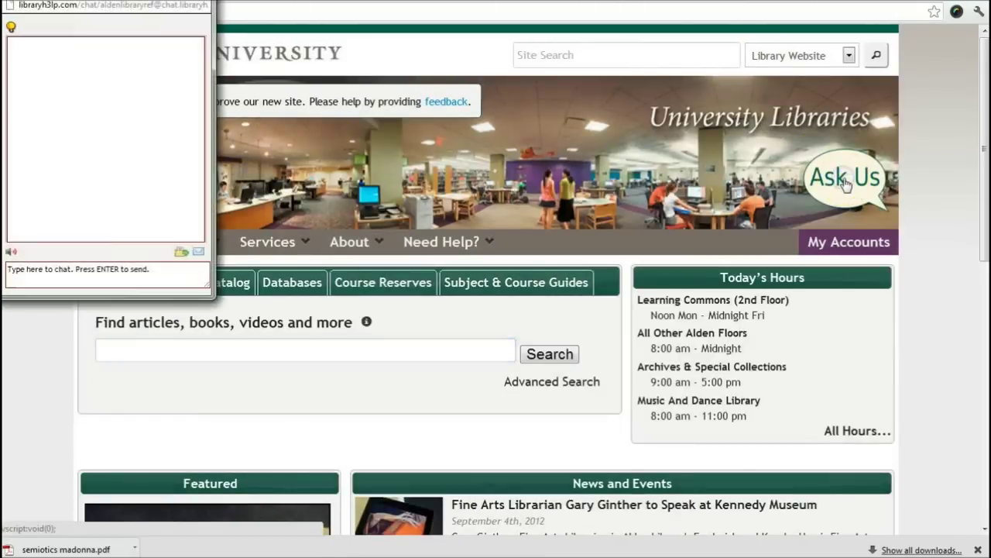